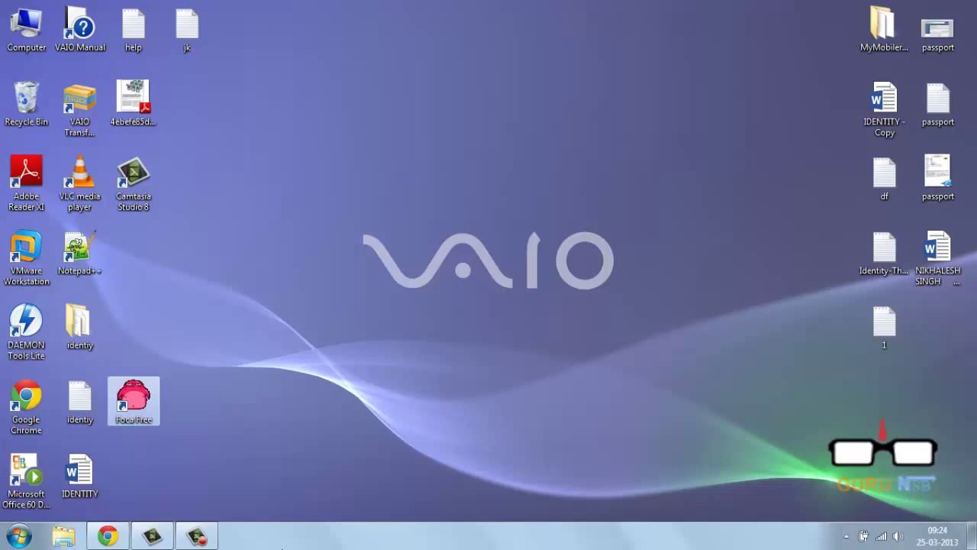
# Step: Launch FOCA Free and maximize its window
pyautogui.moveTo(307, 178); pyautogui.dragTo(416, 318)
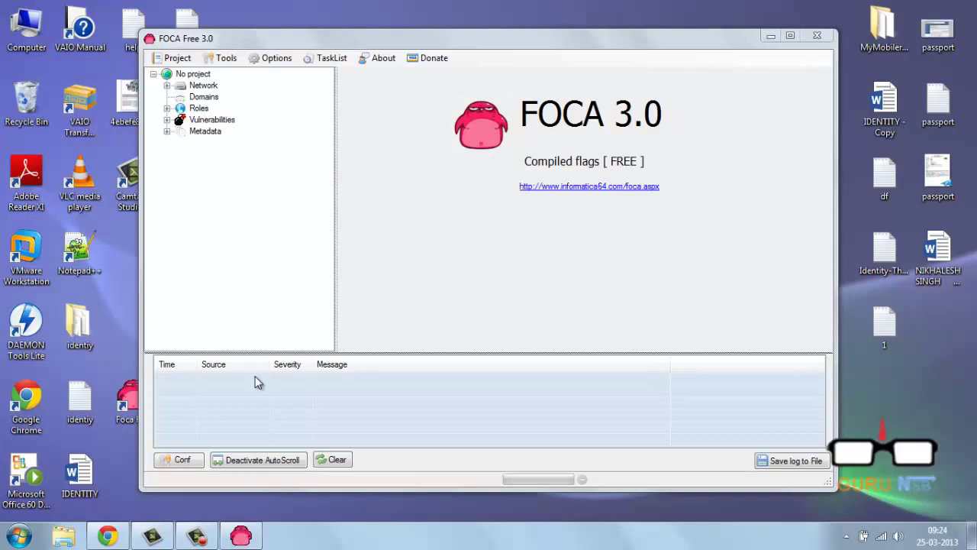
pyautogui.press('super+shift+Up')
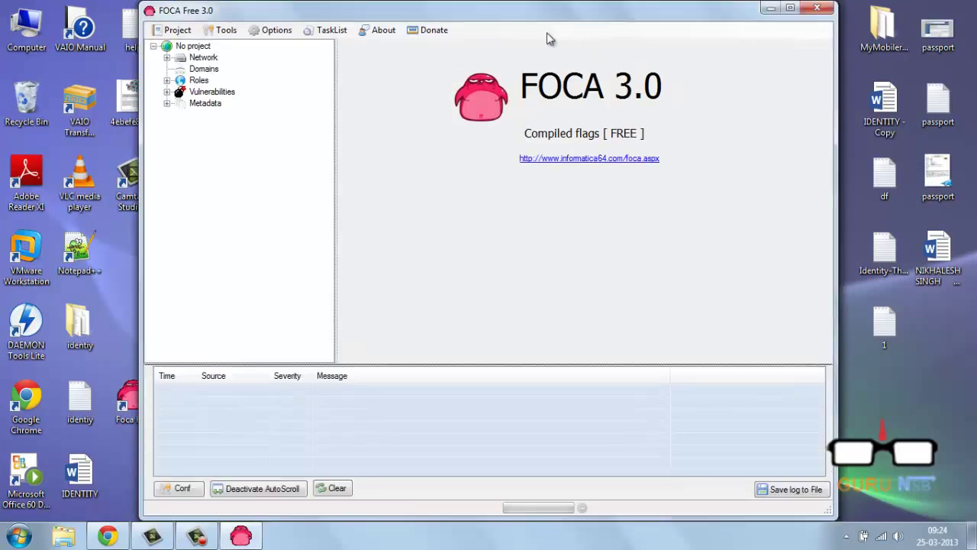
pyautogui.click(790, 6)
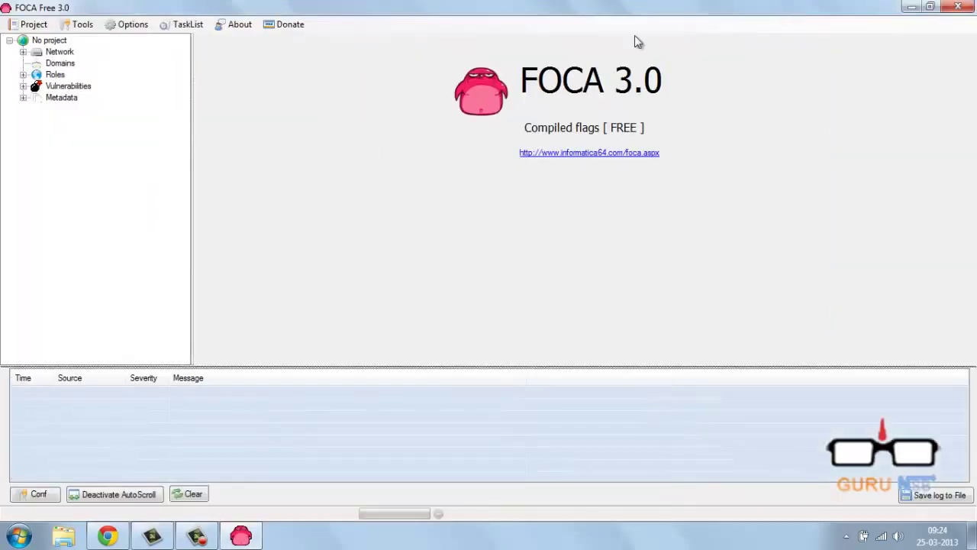
# Step: Create a new project named "demo gurunsb" for the domain website keralacyberforce.in
pyautogui.click(29, 23)
pyautogui.click(52, 40)
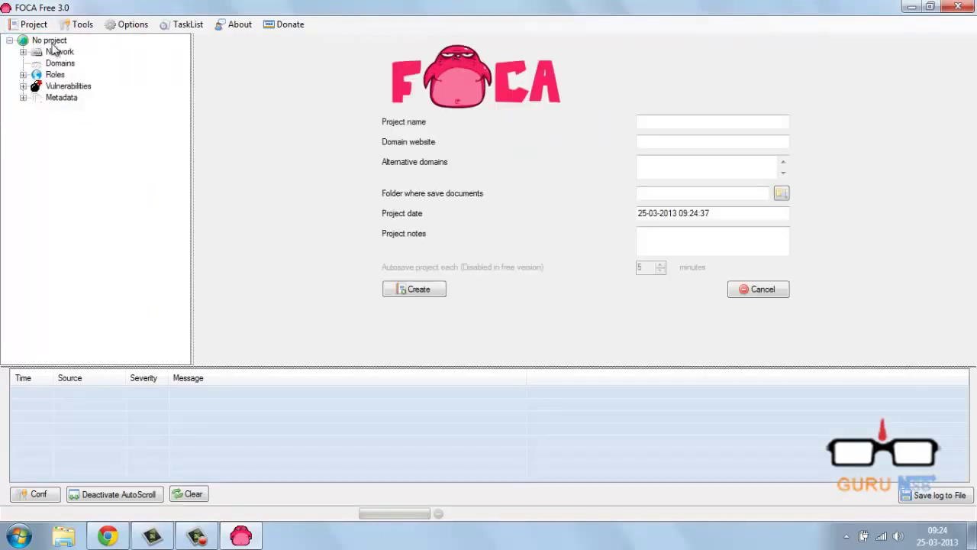
pyautogui.click(647, 124)
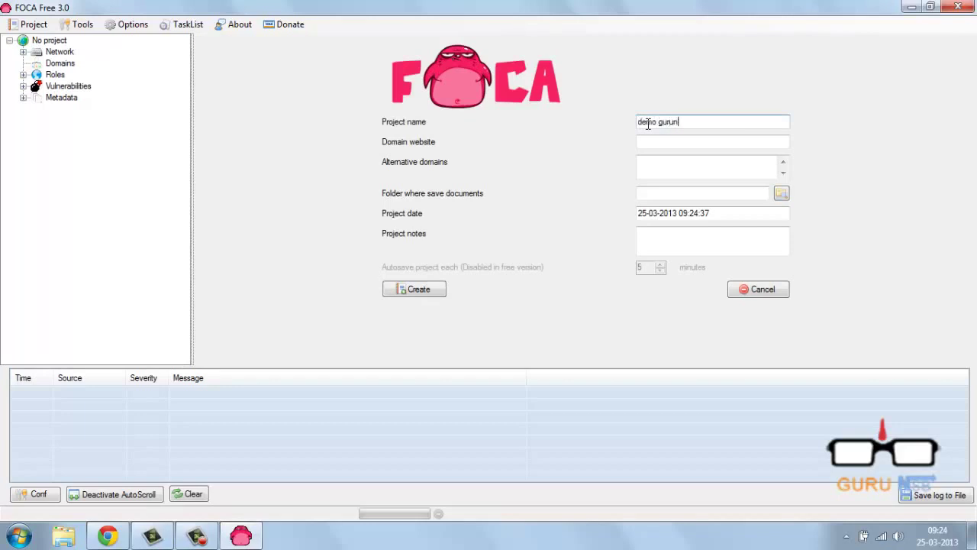
pyautogui.press('Tab')
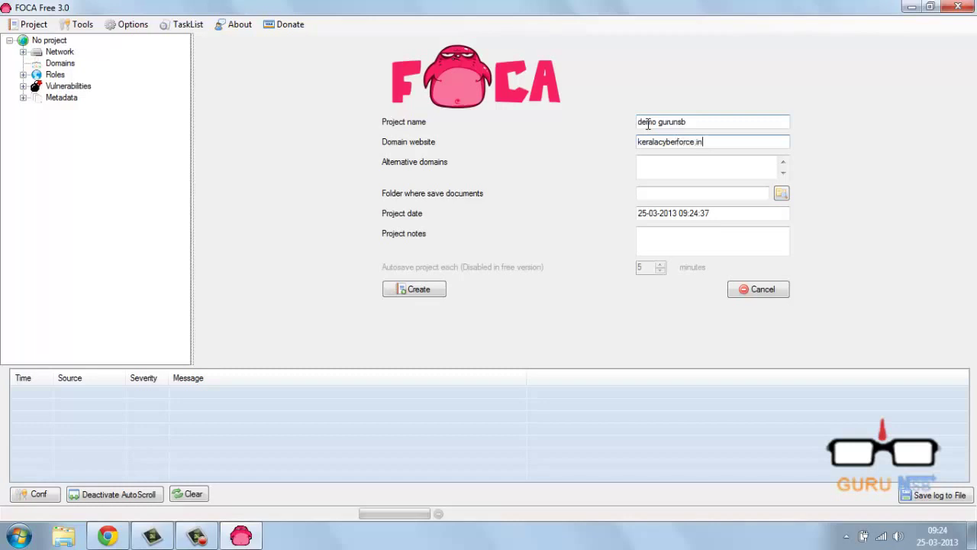
pyautogui.click(431, 294)
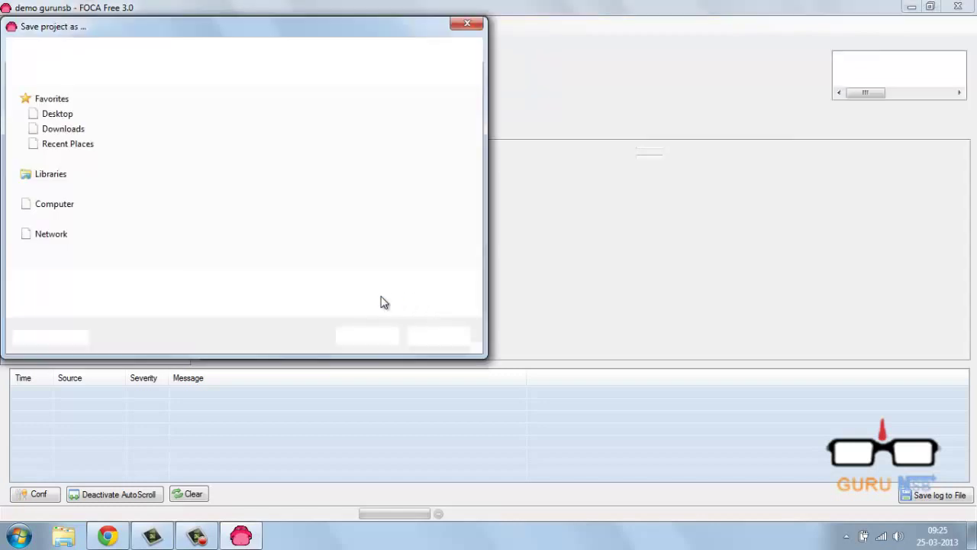
# Step: Save the project file to the desktop, check that it is there, and dismiss the save message
pyautogui.click(369, 338)
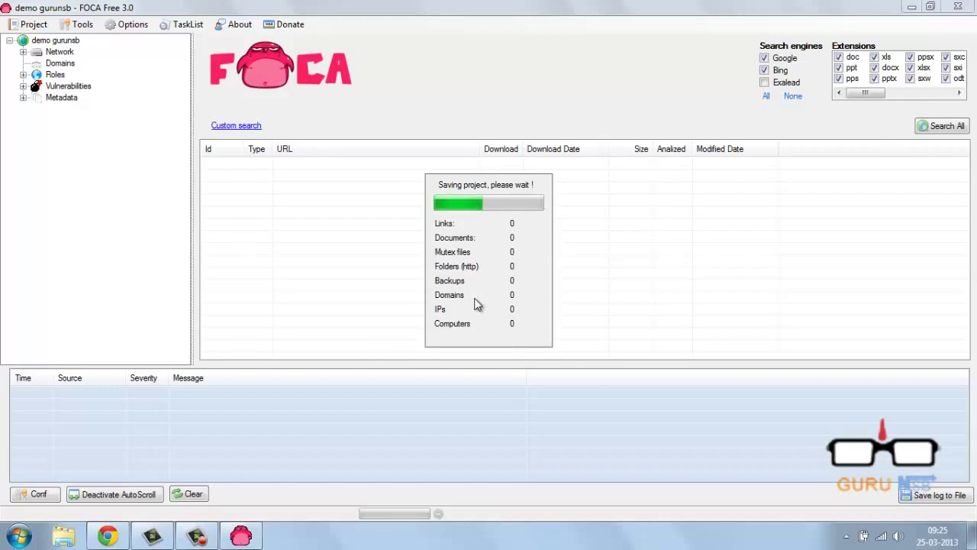
pyautogui.click(972, 535)
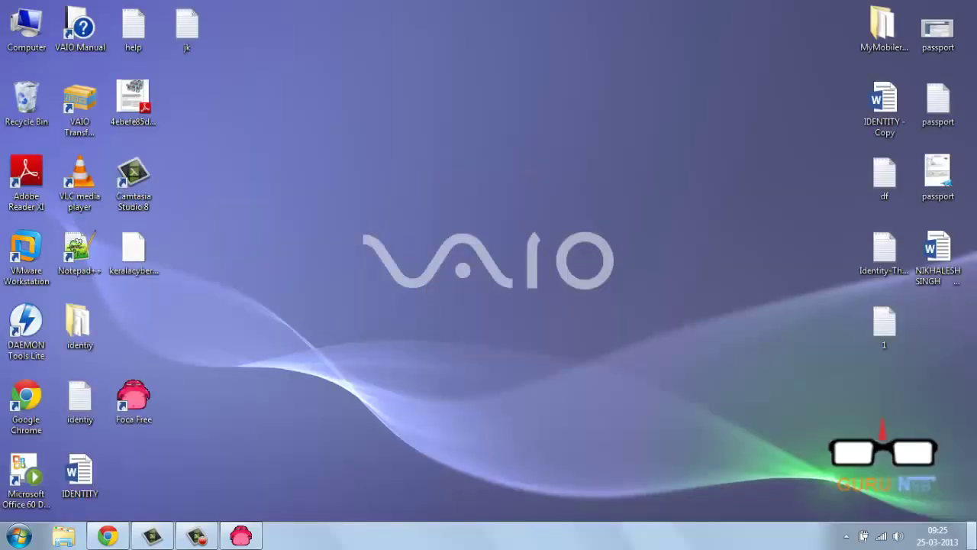
pyautogui.click(135, 254)
pyautogui.click(257, 539)
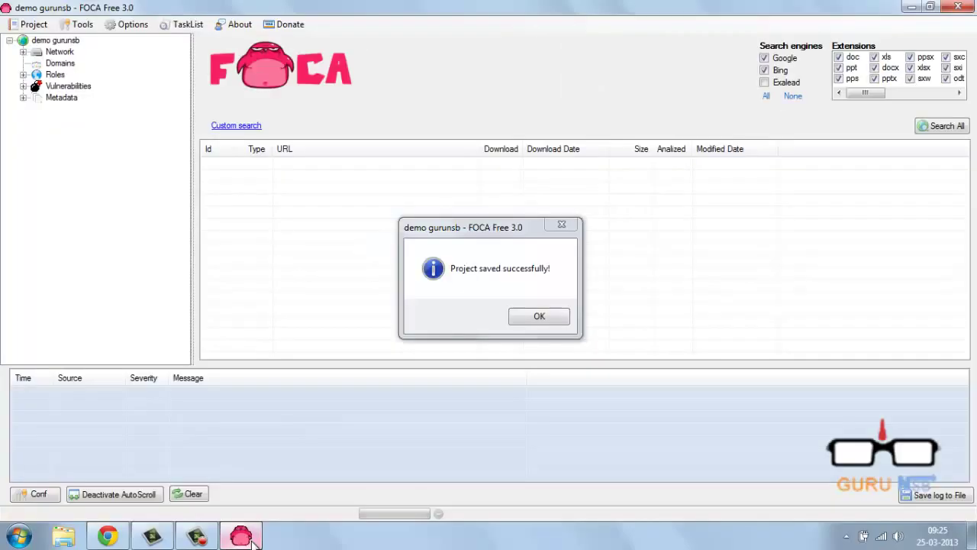
pyautogui.click(539, 321)
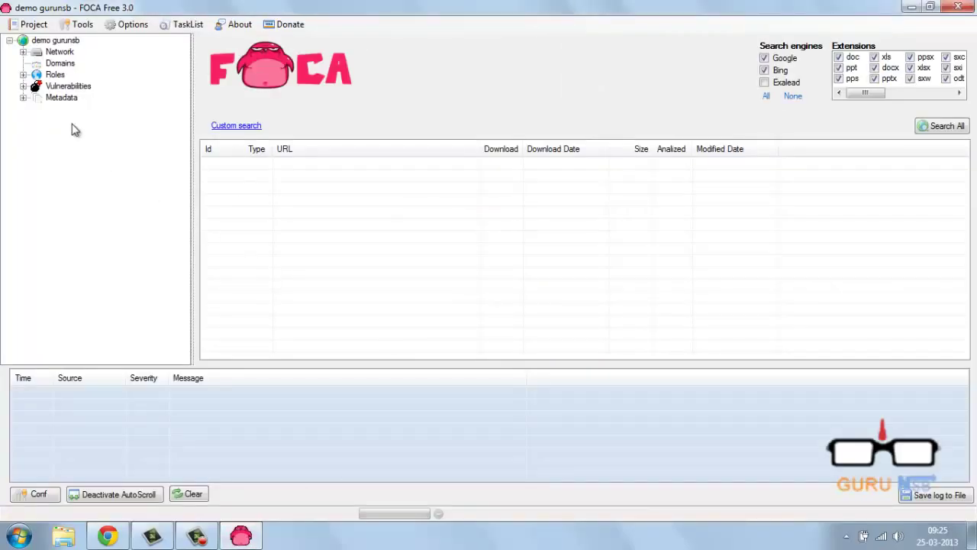
# Step: Open the project's Network search settings and view the search engines offered for Web Searcher
pyautogui.click(66, 52)
pyautogui.click(64, 42)
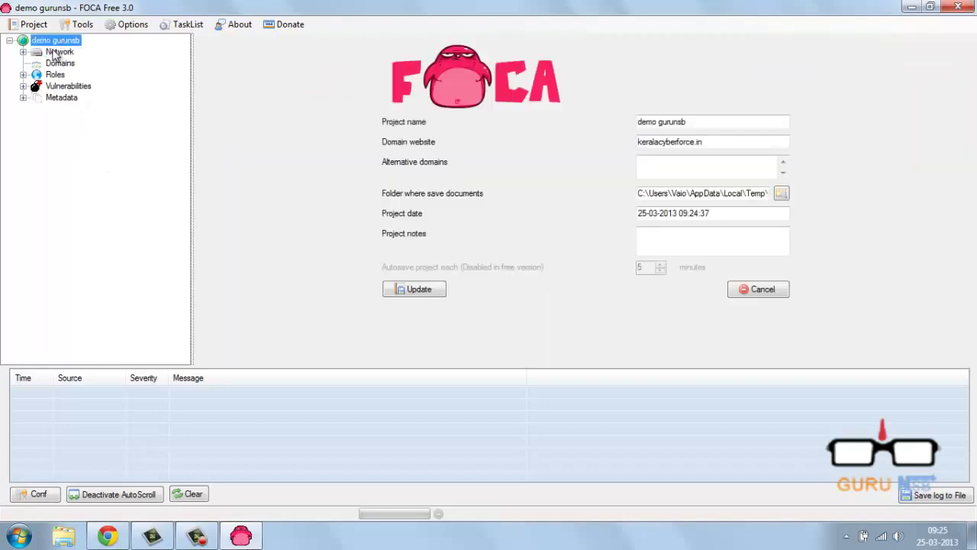
pyautogui.click(55, 53)
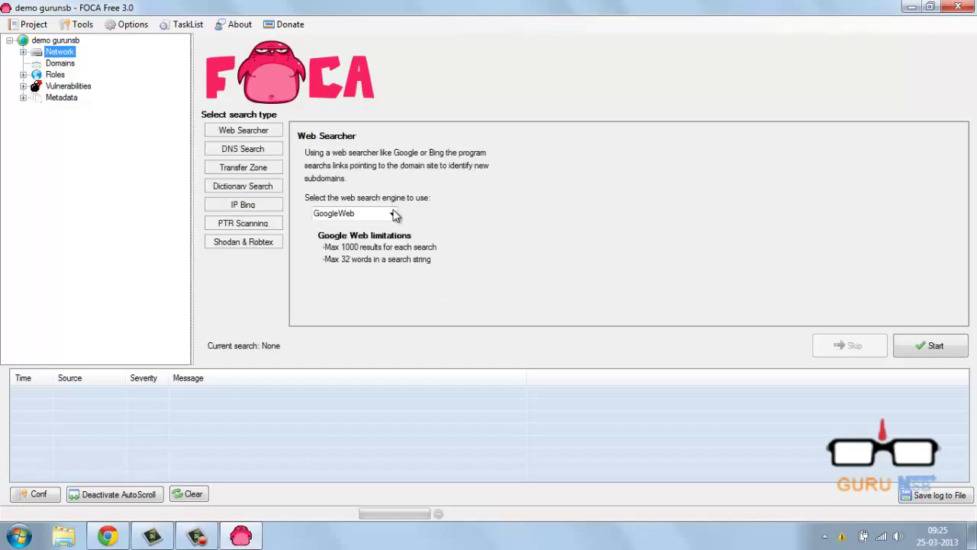
pyautogui.click(393, 215)
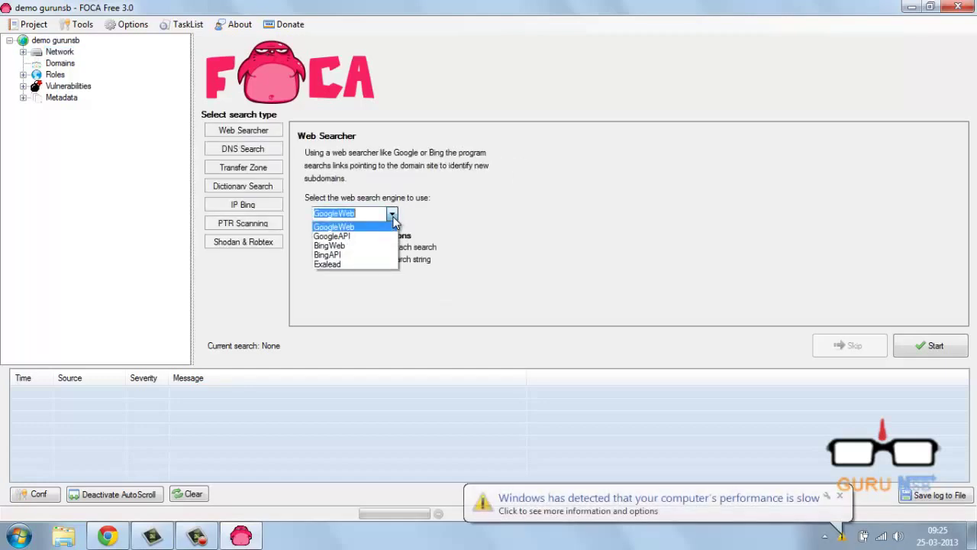
# Step: Review the DNS Search, Transfer Zone and Dictionary Search types for the network search
pyautogui.click(229, 151)
pyautogui.click(237, 167)
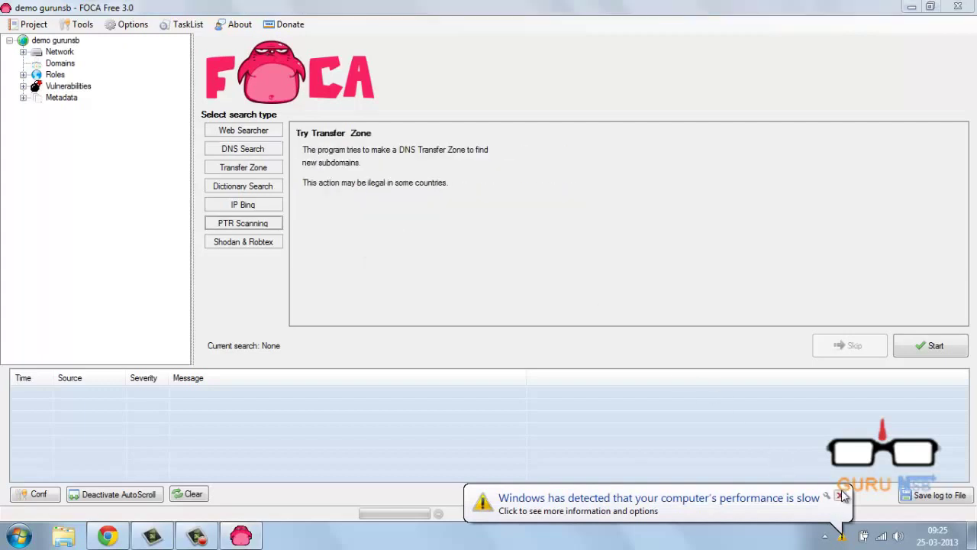
pyautogui.click(258, 151)
pyautogui.click(259, 170)
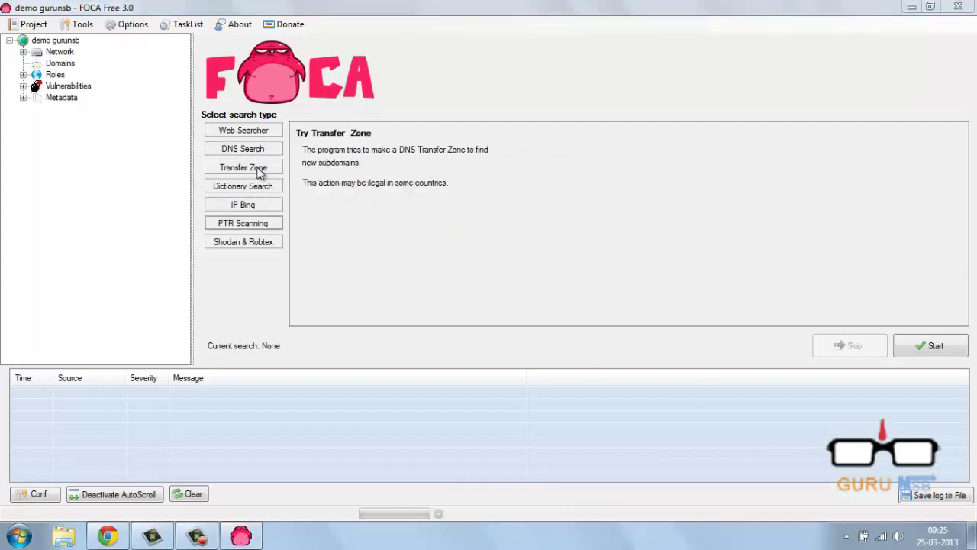
pyautogui.click(258, 189)
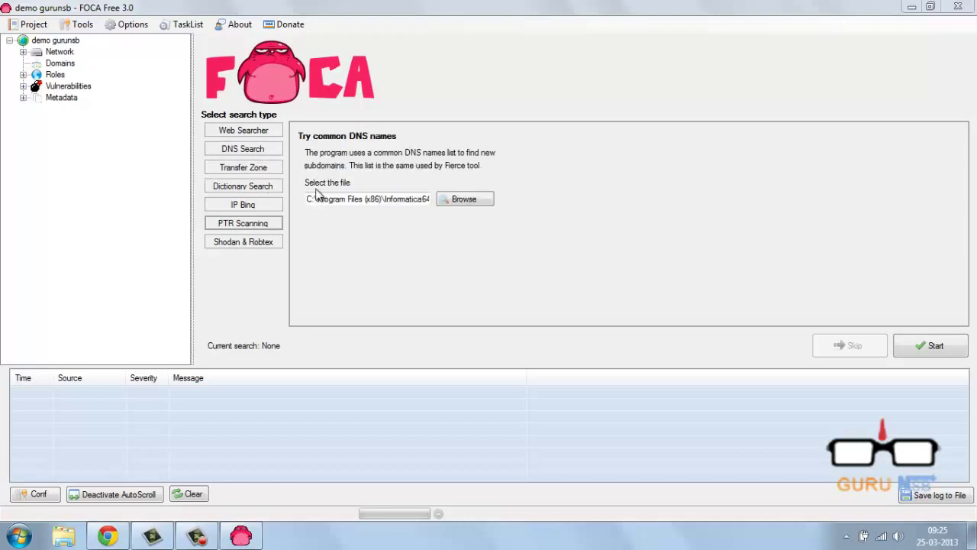
# Step: Browse to the hosts dictionary file, examine its DNS names in Notepad, and close it
pyautogui.click(459, 200)
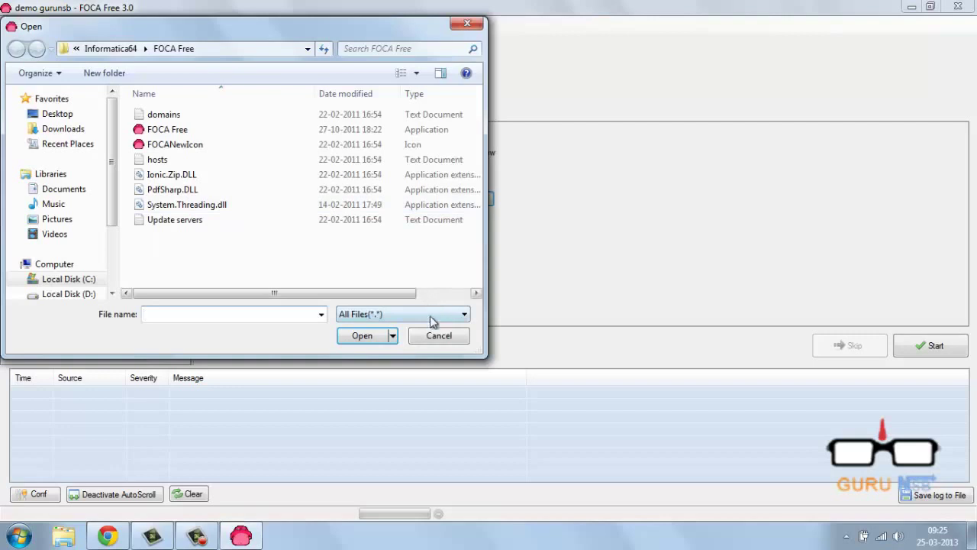
pyautogui.click(432, 162)
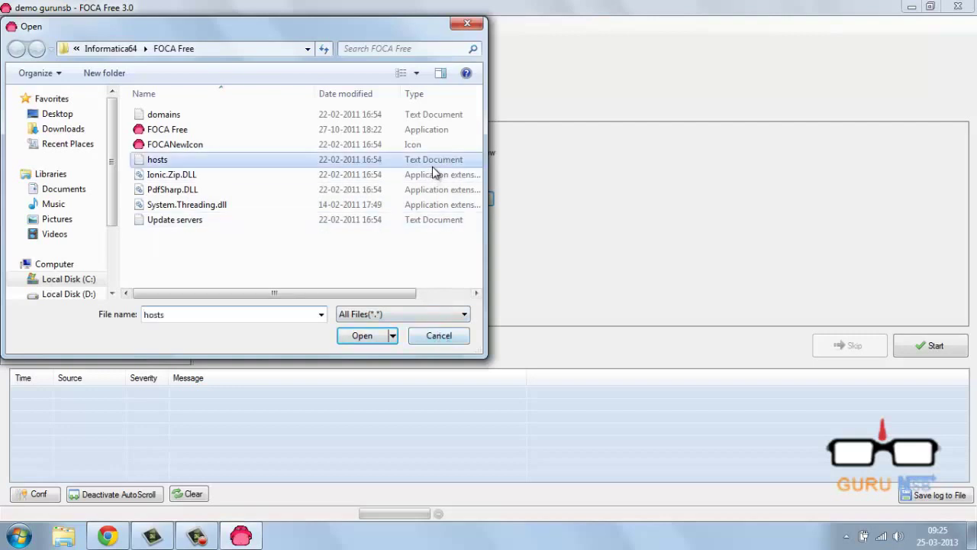
pyautogui.rightClick(433, 165)
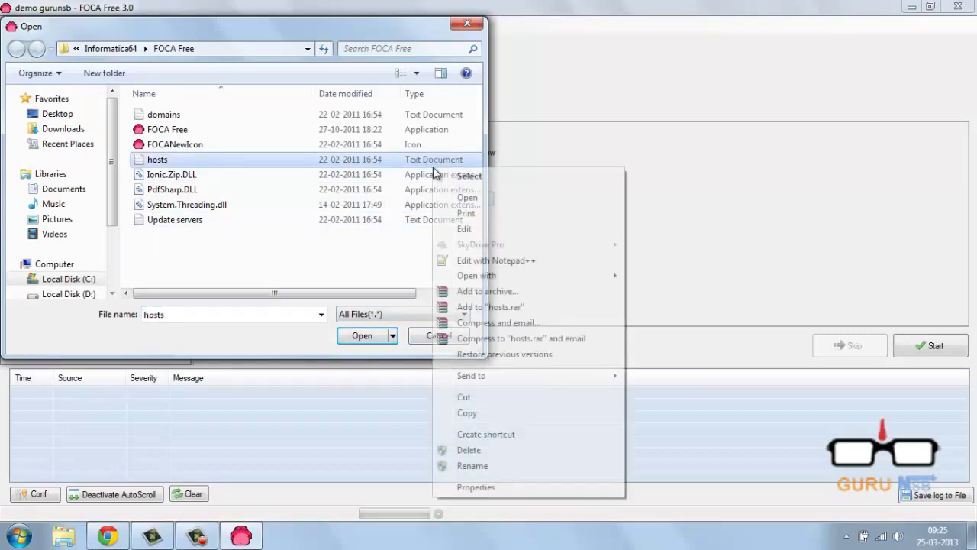
pyautogui.click(471, 25)
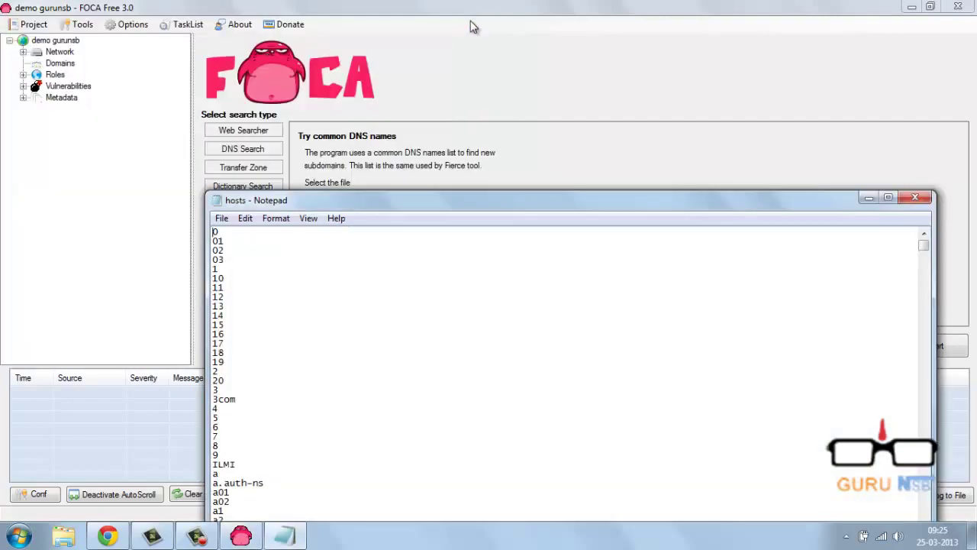
pyautogui.scroll(-20, 268, 249)
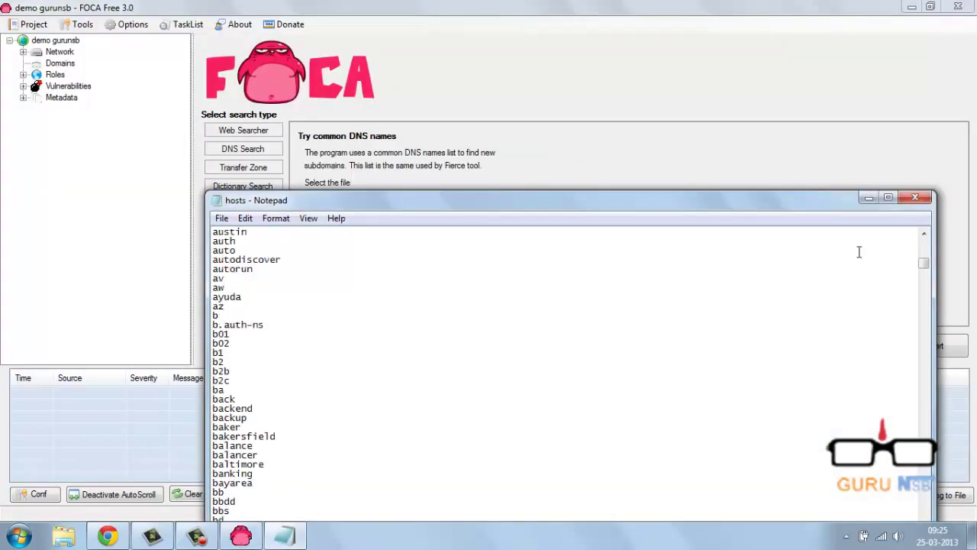
pyautogui.click(888, 198)
pyautogui.scroll(-6, 836, 216)
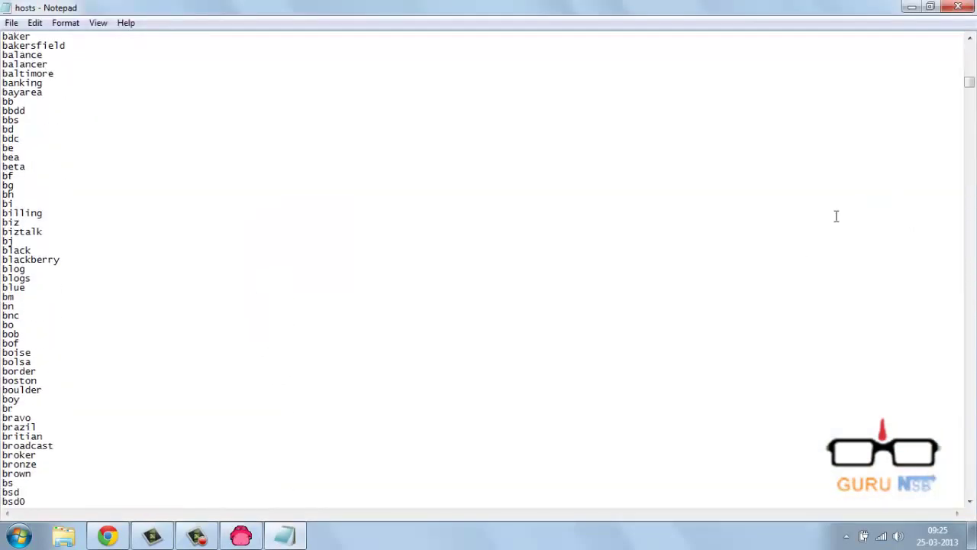
pyautogui.click(965, 7)
# Step: Review the IP Bing search with BingWeb as its engine and start the network search
pyautogui.click(259, 205)
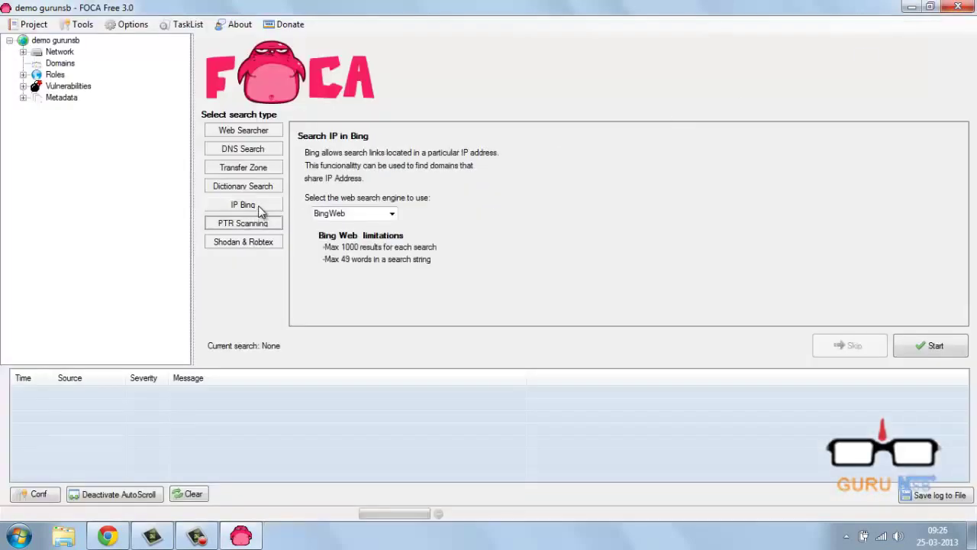
pyautogui.click(393, 214)
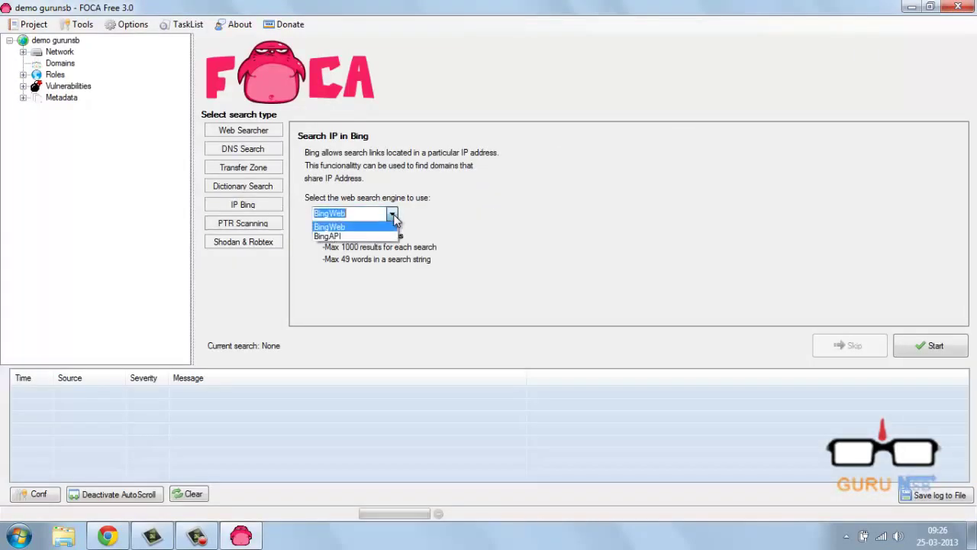
pyautogui.click(512, 244)
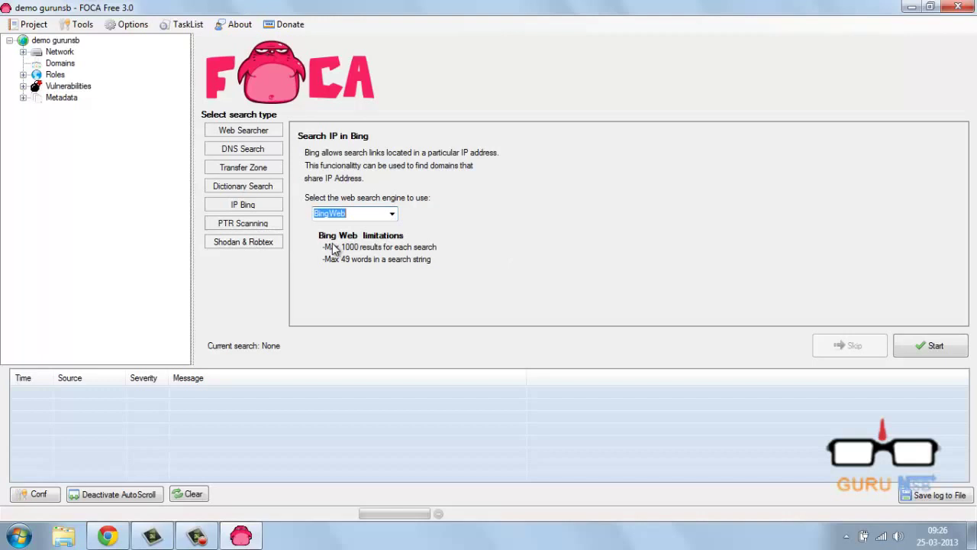
pyautogui.click(936, 345)
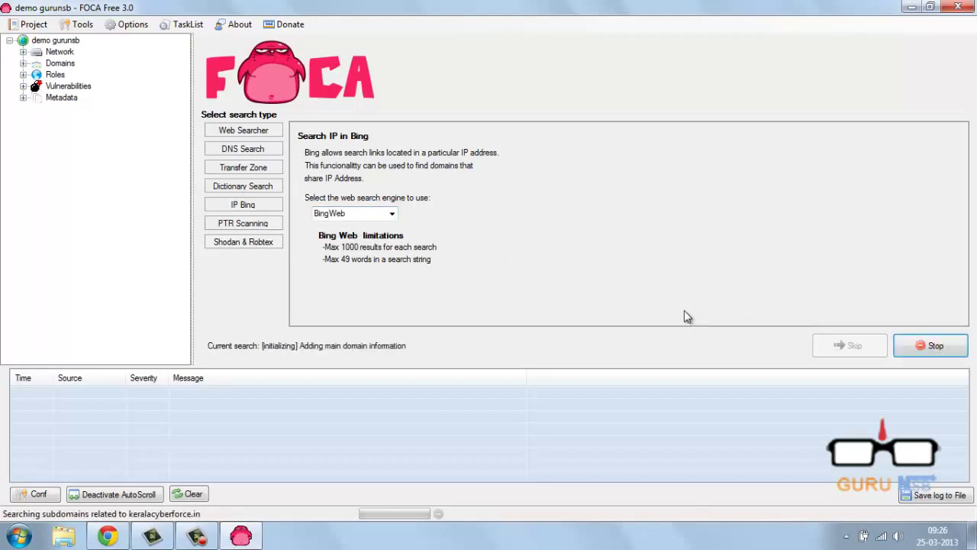
# Step: Review the Web Searcher and Transfer Zone descriptions, and expand the project's Network and Domains branches
pyautogui.click(269, 133)
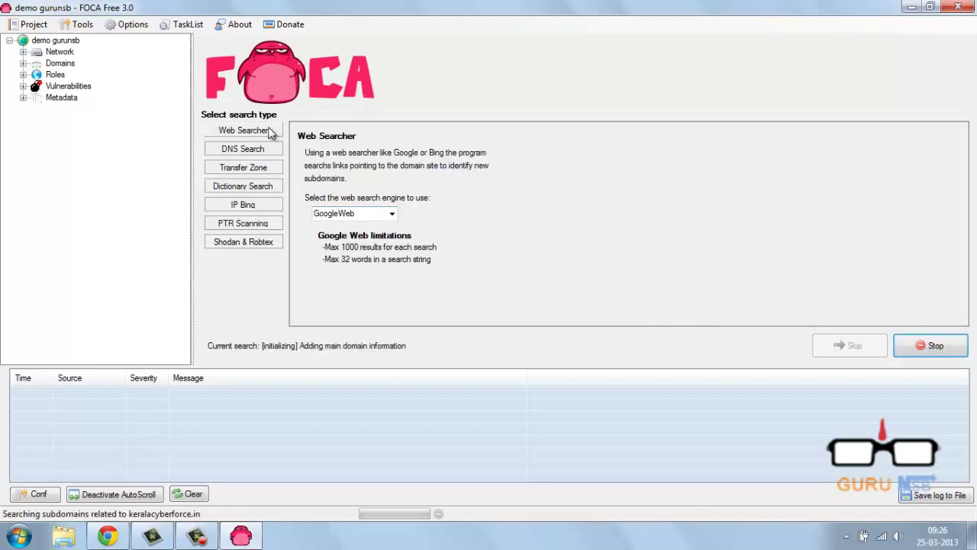
pyautogui.click(277, 168)
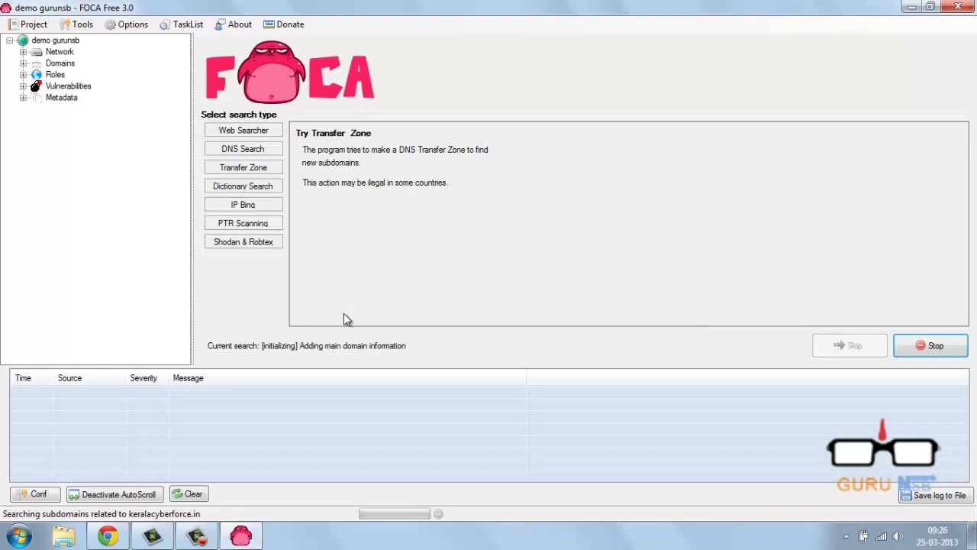
pyautogui.click(23, 51)
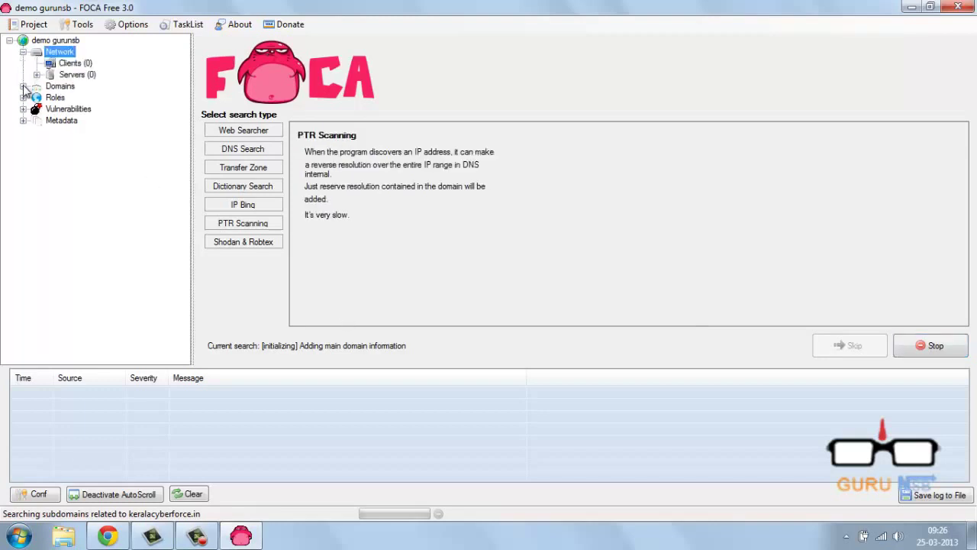
pyautogui.click(23, 87)
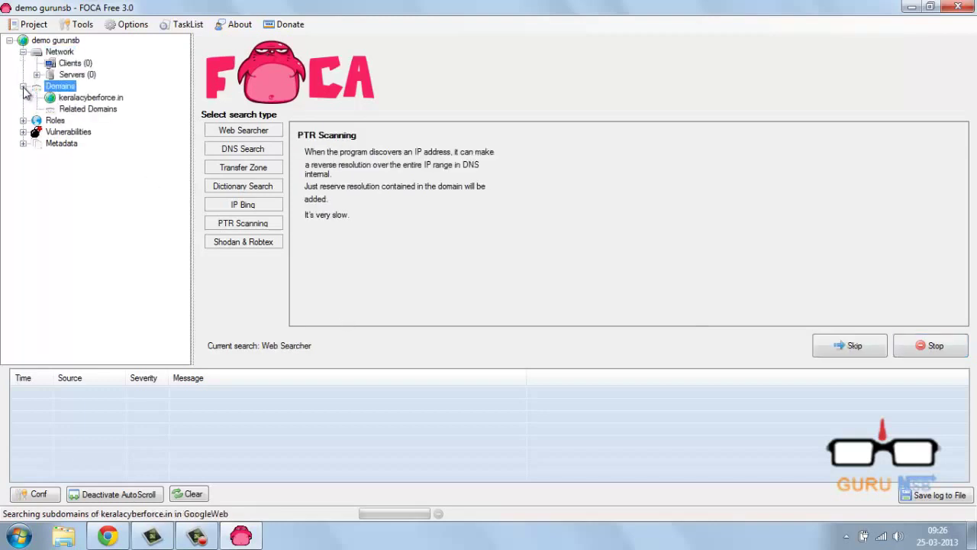
# Step: Accept net4india.com as an alternative domain and expand the Servers branch from 118.0.0.0 down to the 118.67.248.0 range
pyautogui.click(67, 74)
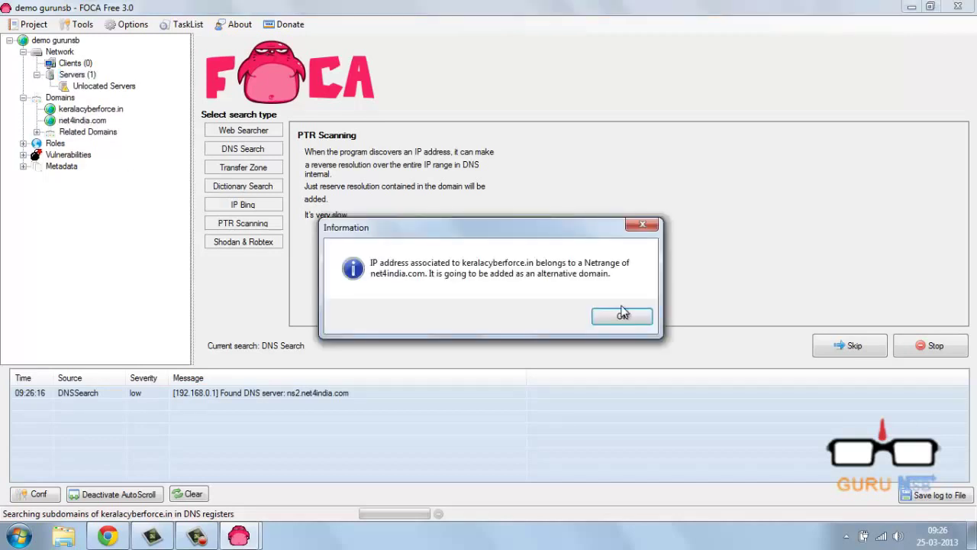
pyautogui.click(622, 315)
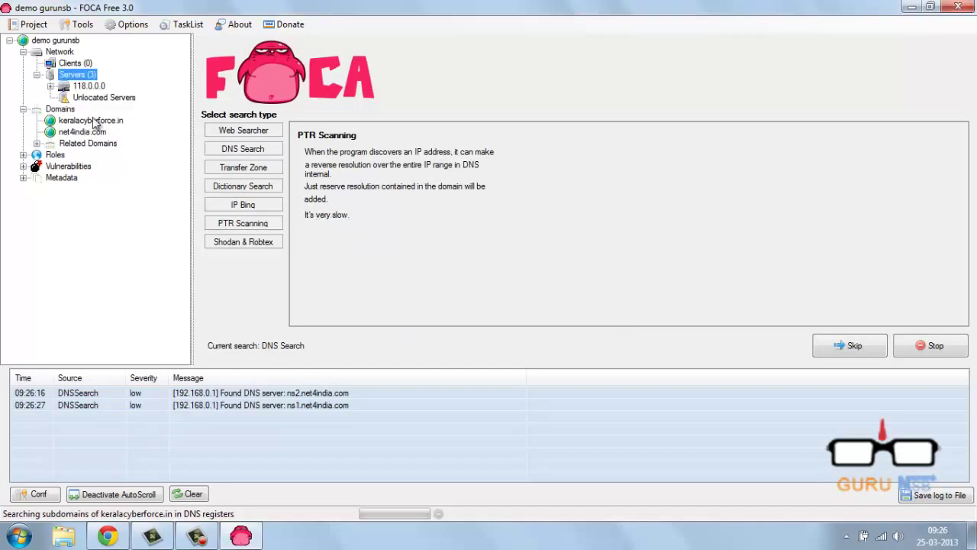
pyautogui.click(67, 87)
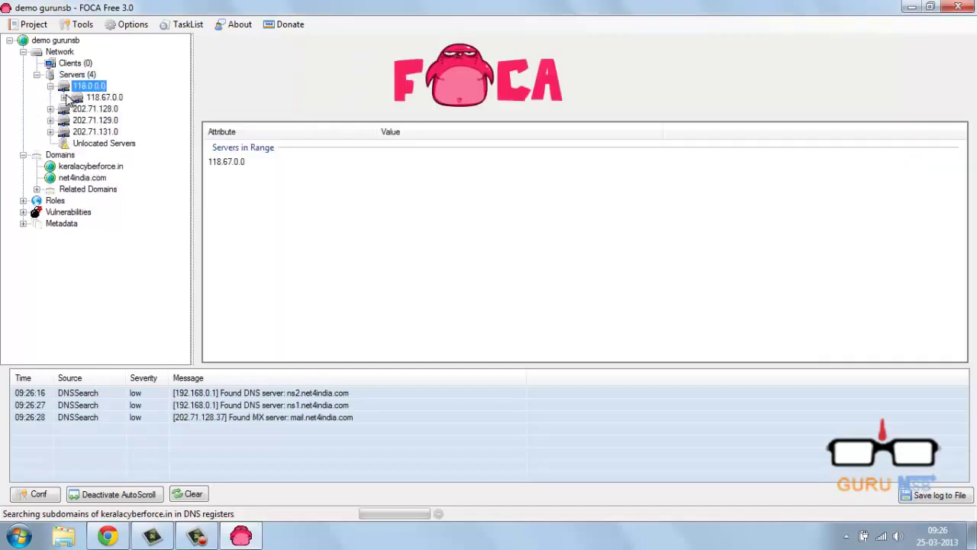
pyautogui.click(67, 99)
pyautogui.click(79, 110)
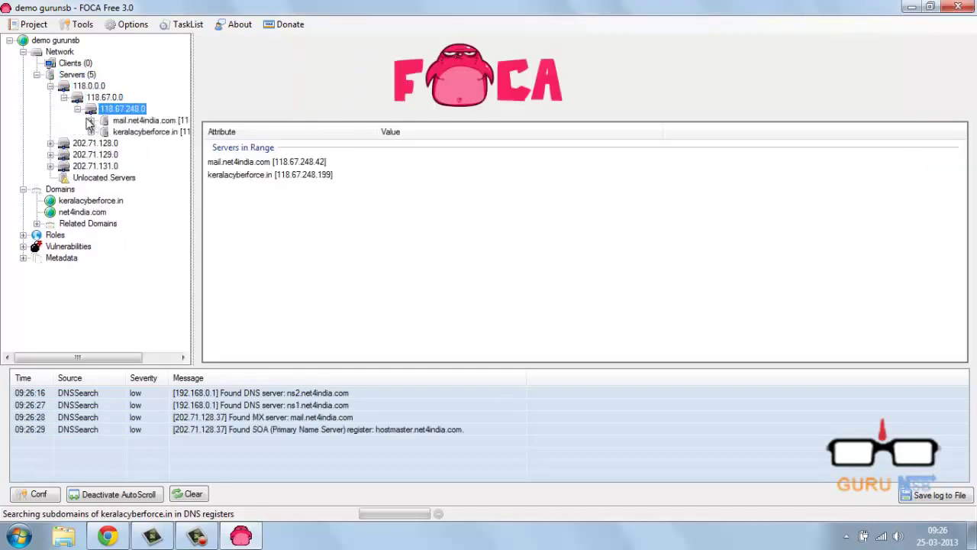
# Step: Open the keralacyberforce.in host under its server and enlarge its results area to examine the found files
pyautogui.click(95, 134)
pyautogui.click(128, 145)
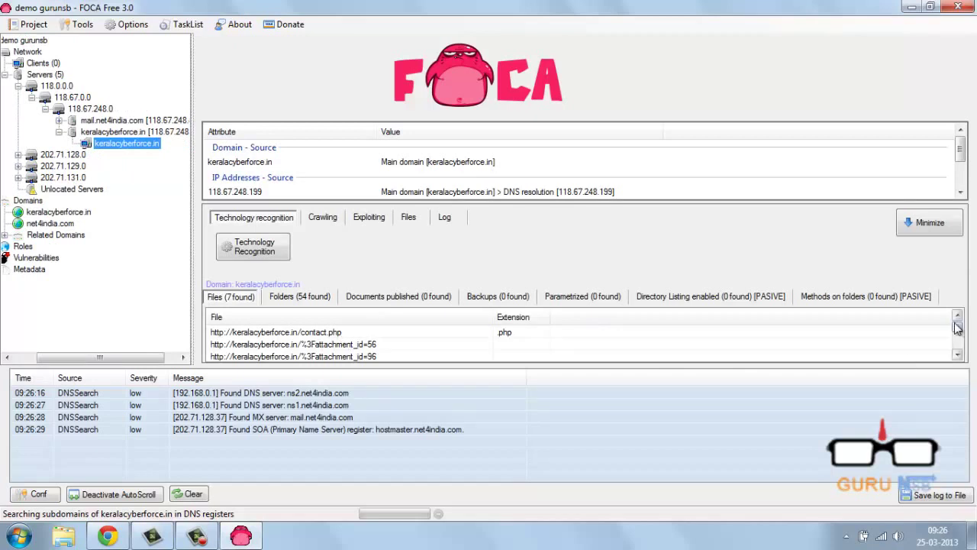
pyautogui.scroll(-1, 941, 341)
pyautogui.click(957, 354)
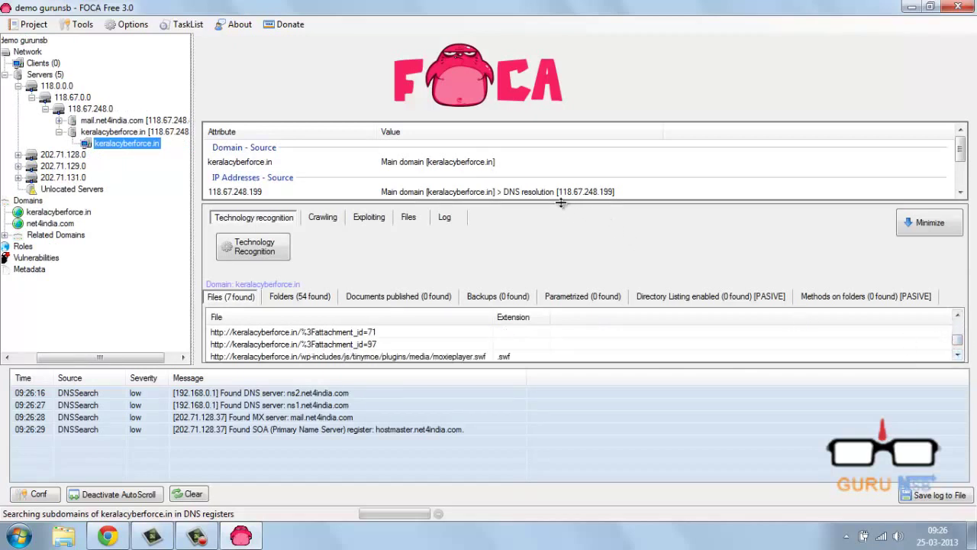
pyautogui.moveTo(565, 200); pyautogui.dragTo(558, 152)
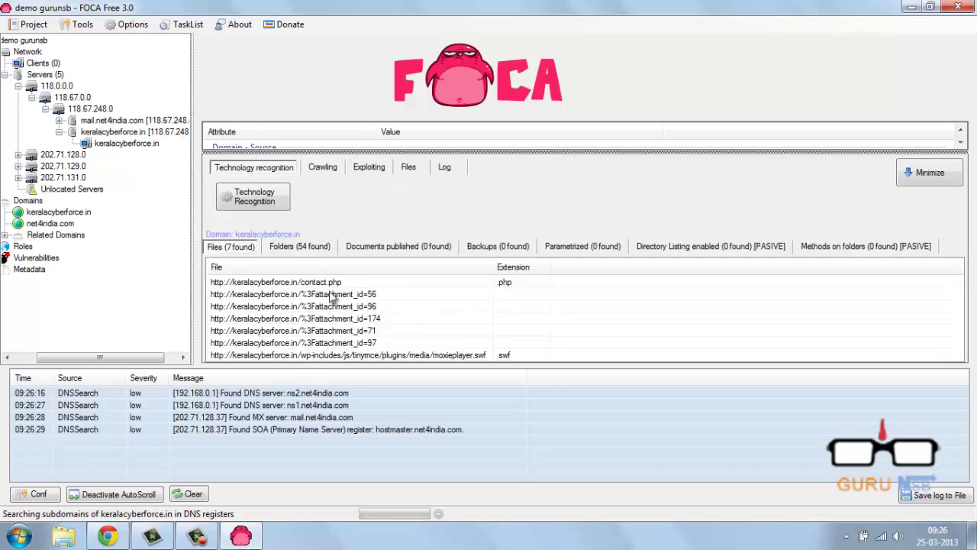
# Step: Open the found moxieplayer.swf file of keralacyberforce.in in the browser
pyautogui.click(403, 353)
pyautogui.rightClick(403, 353)
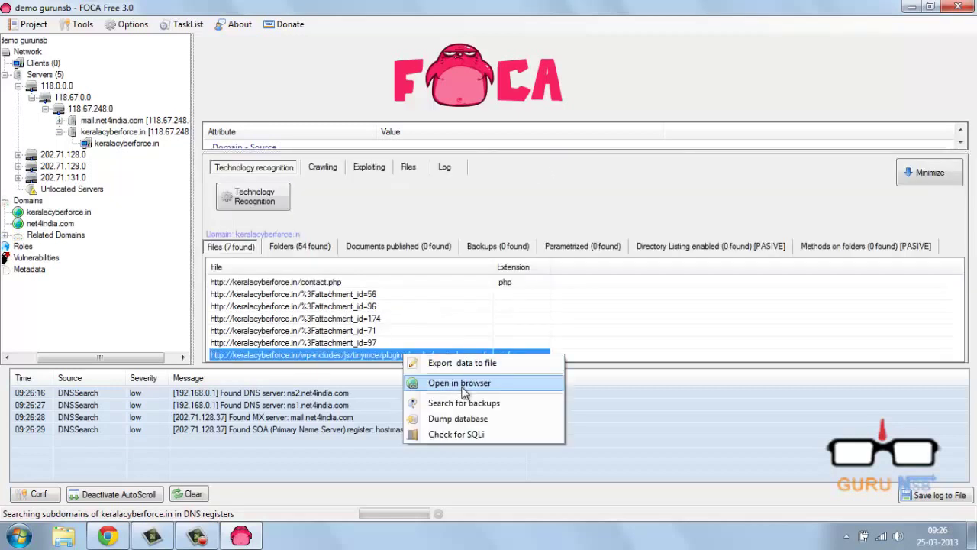
pyautogui.click(462, 386)
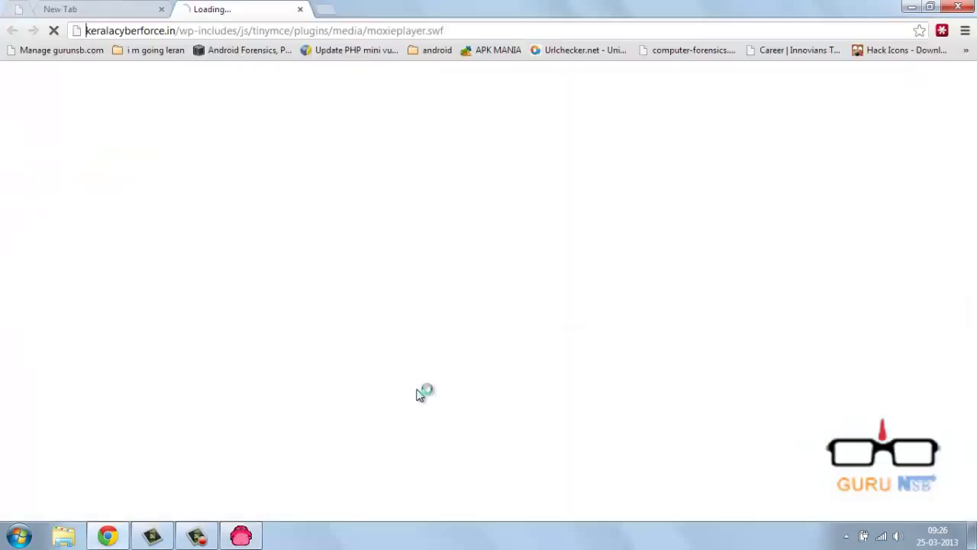
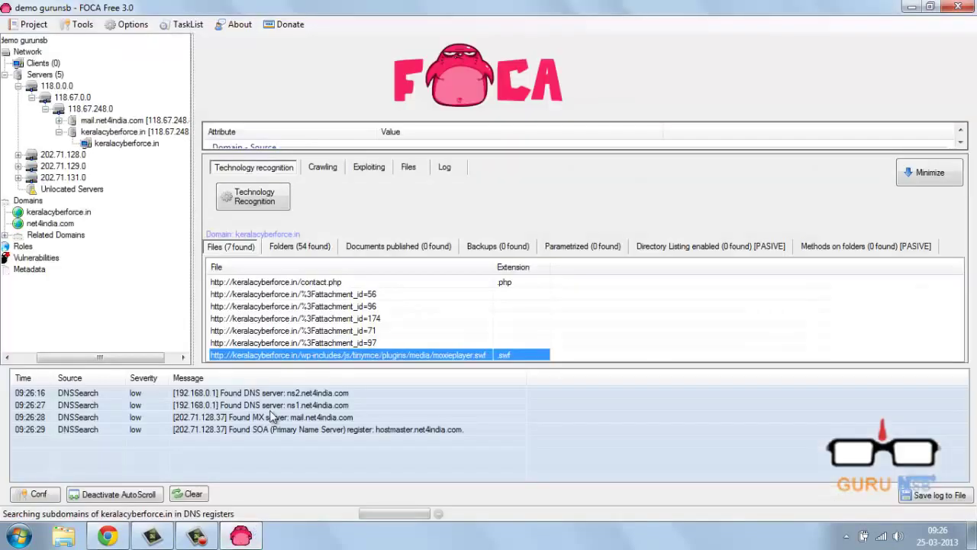
# Step: Review the found folders, the document search options and the server role details of the keralacyberforce.in host
pyautogui.click(302, 248)
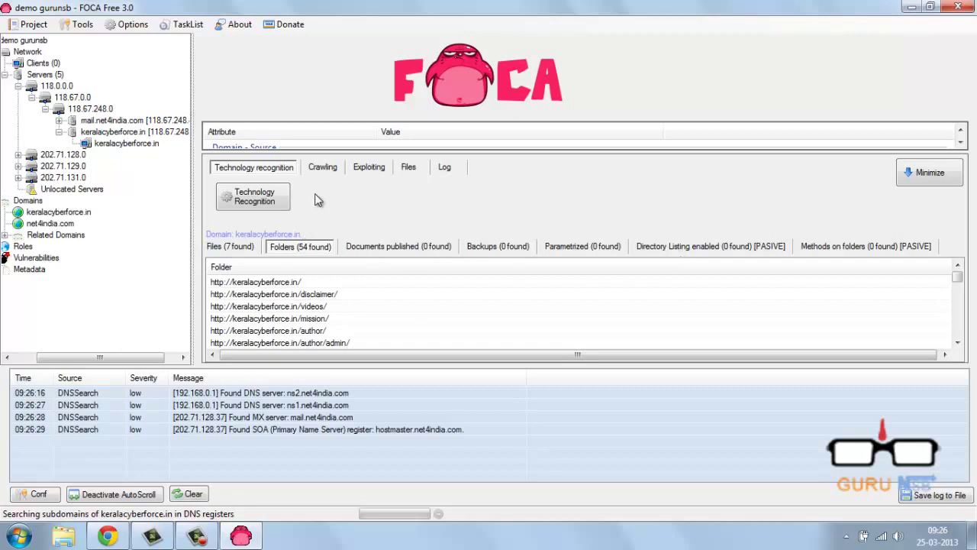
pyautogui.moveTo(437, 150); pyautogui.dragTo(440, 280)
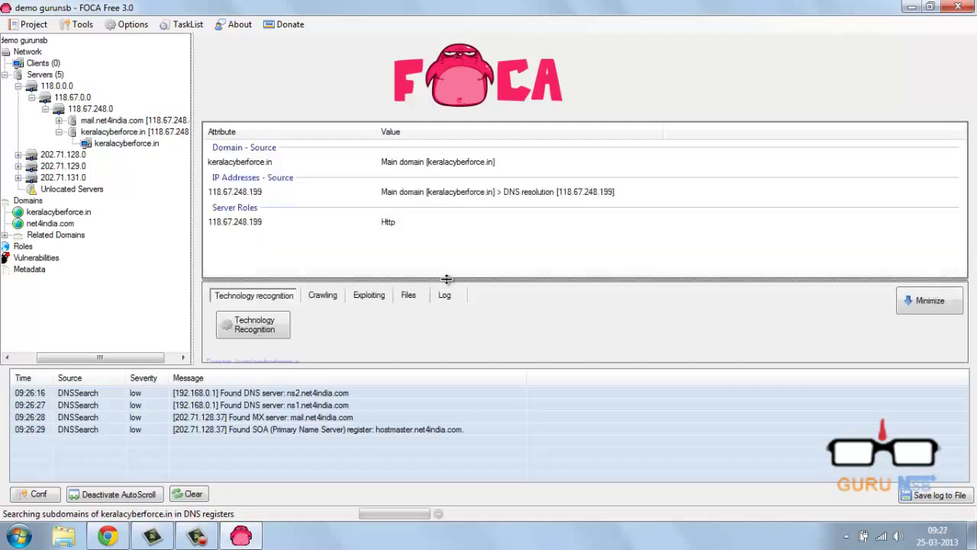
pyautogui.click(413, 296)
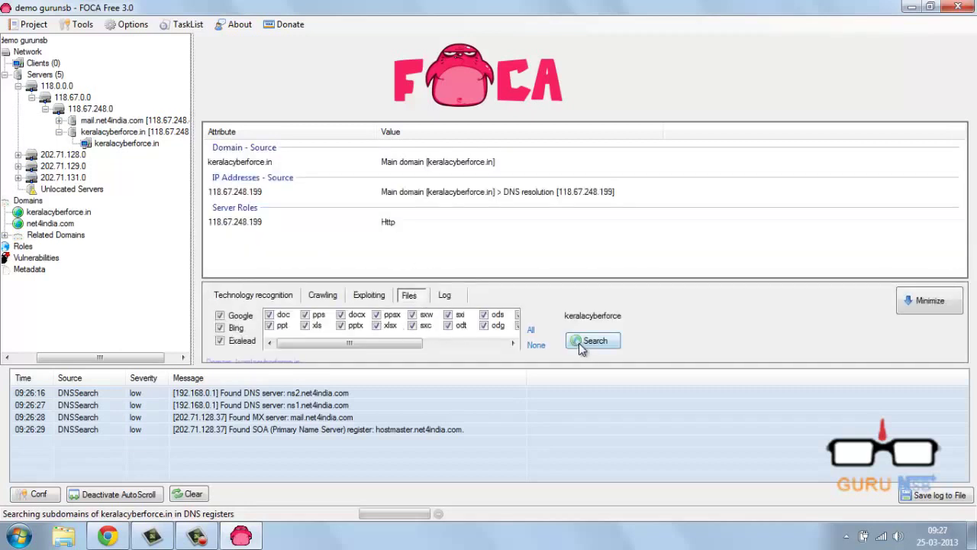
pyautogui.click(275, 296)
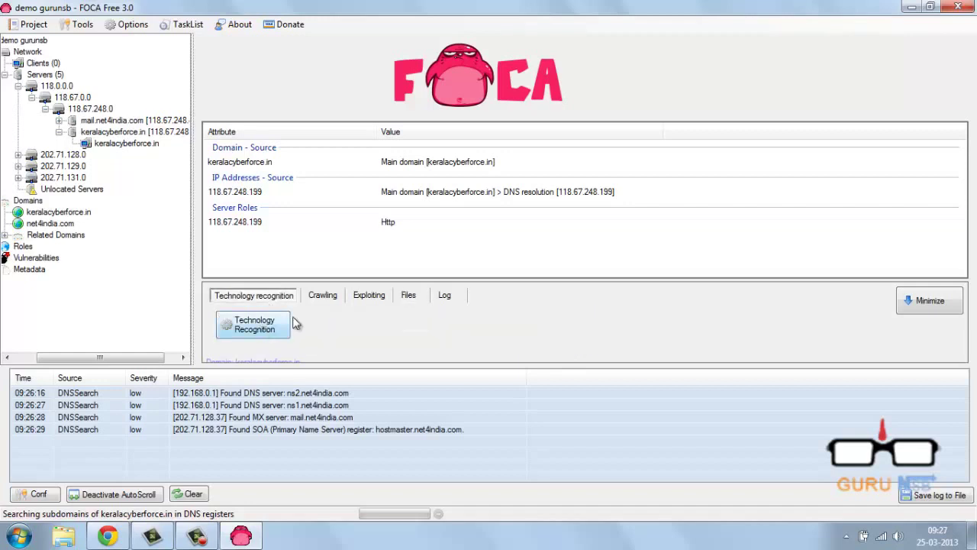
pyautogui.click(378, 223)
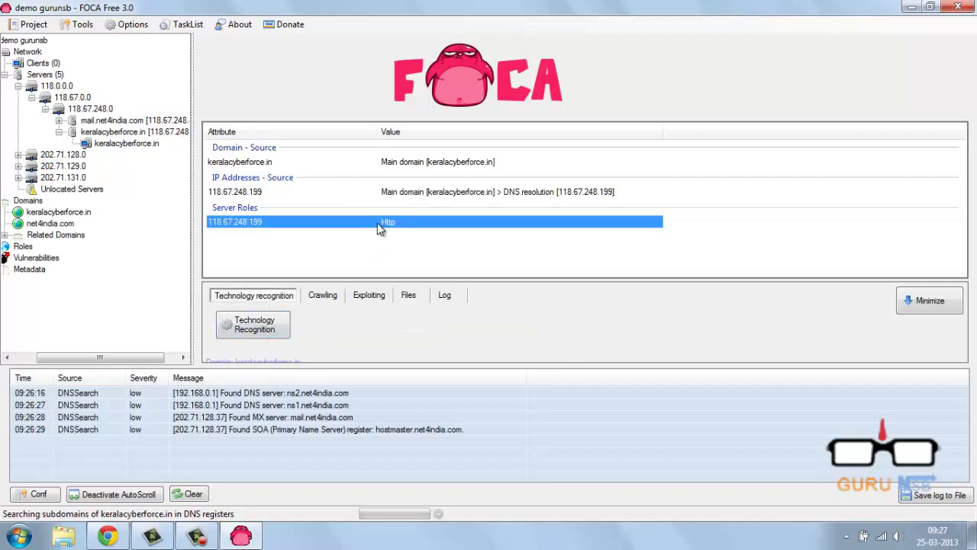
pyautogui.click(126, 143)
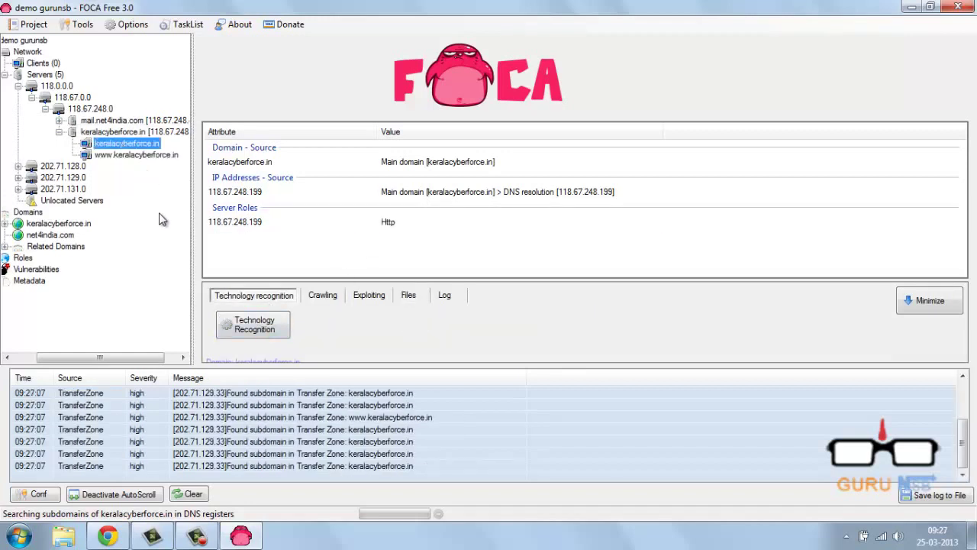
pyautogui.click(134, 157)
pyautogui.rightClick(134, 158)
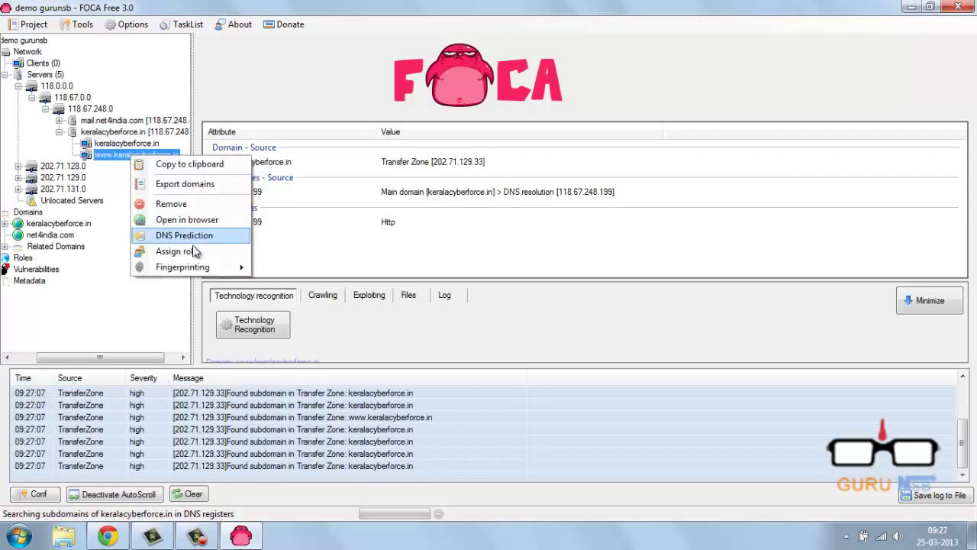
pyautogui.moveTo(222, 269)
pyautogui.click(281, 330)
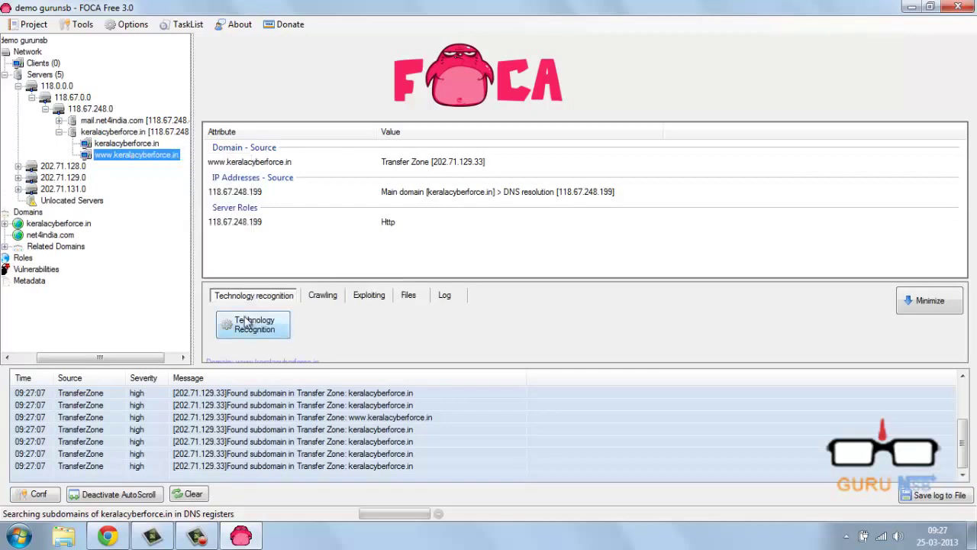
# Step: Collapse the 118.0.0.0 range and examine the servers listed under the Dns, Http and Mail roles
pyautogui.click(18, 86)
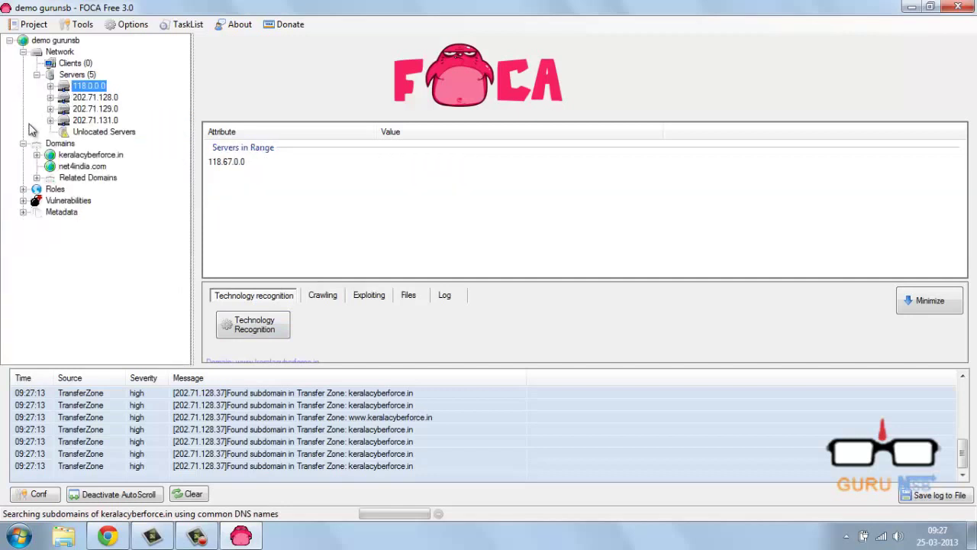
pyautogui.click(23, 190)
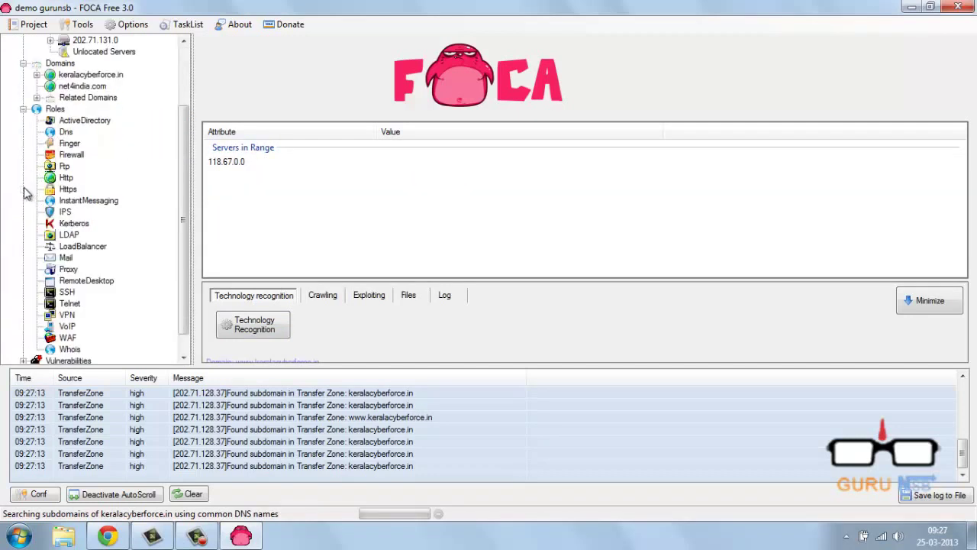
pyautogui.click(36, 132)
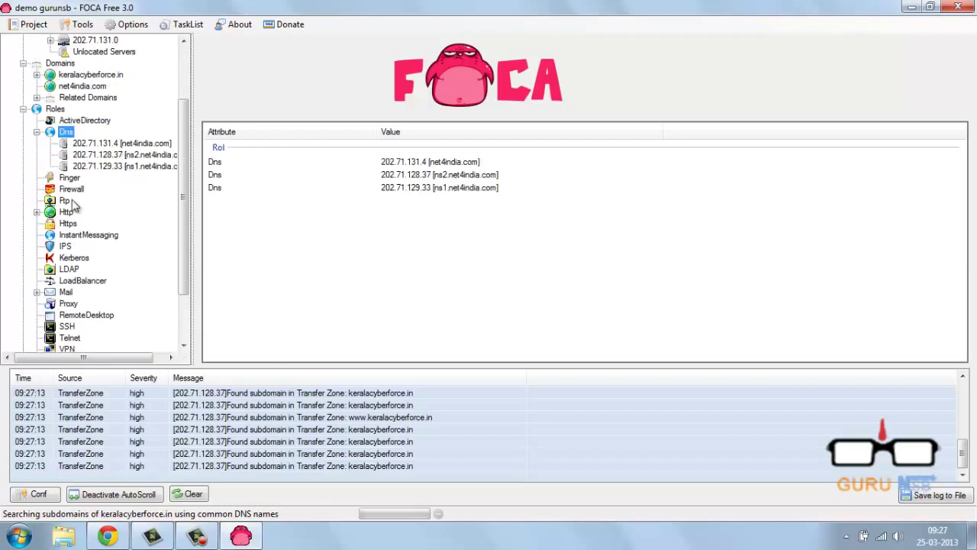
pyautogui.click(44, 213)
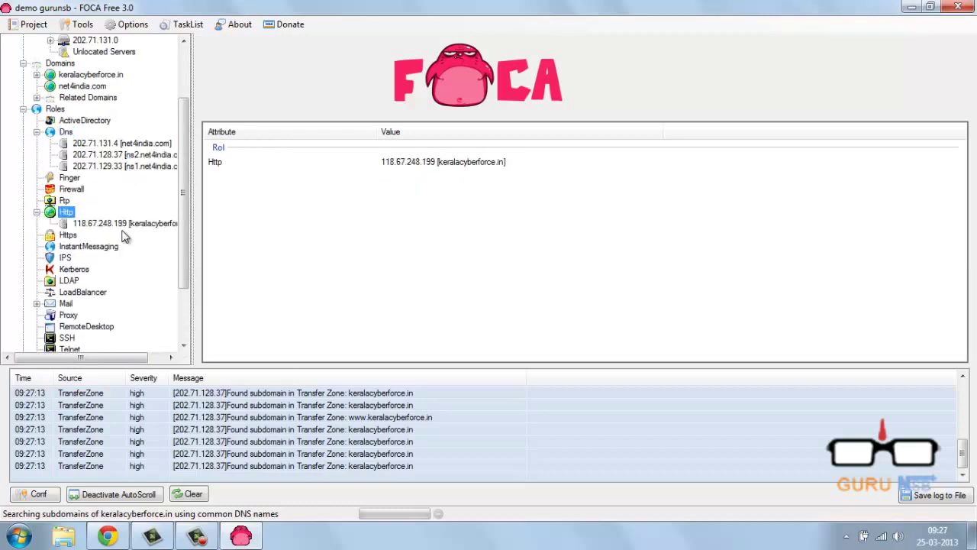
pyautogui.click(36, 304)
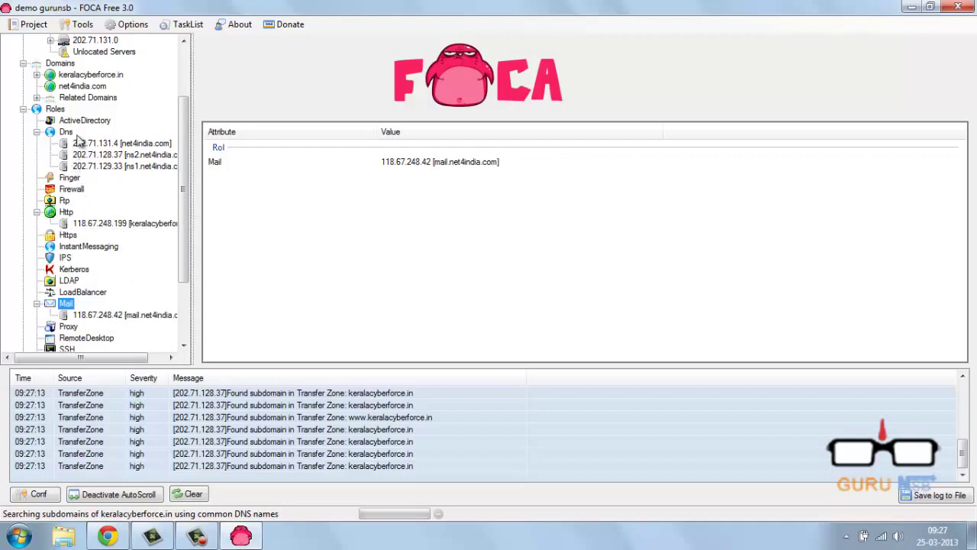
pyautogui.click(24, 109)
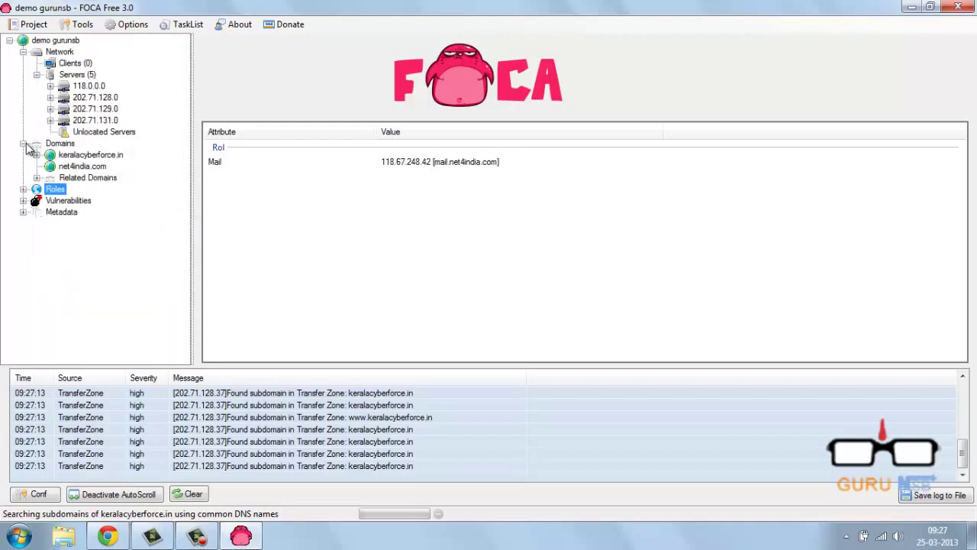
# Step: Collapse the Domains branch and review the categories under Vulnerabilities
pyautogui.click(32, 145)
pyautogui.click(23, 167)
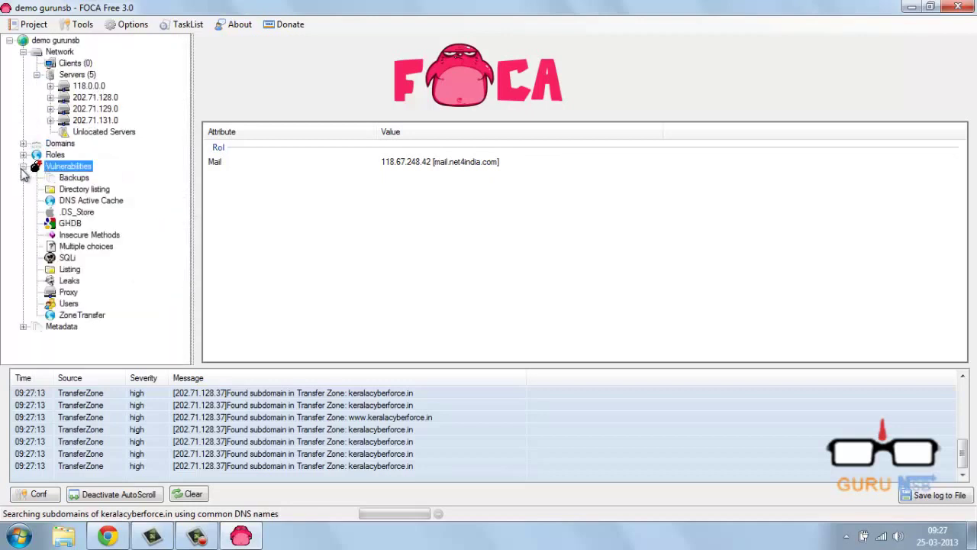
pyautogui.click(24, 166)
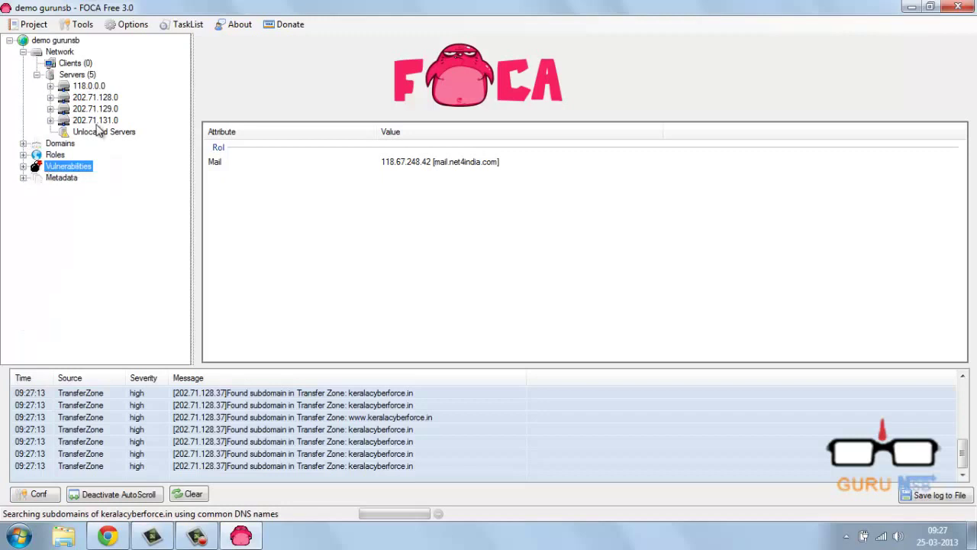
# Step: Examine the net4india.com server details in the 202.71.131.0 range and collapse that range again
pyautogui.click(59, 122)
pyautogui.click(65, 133)
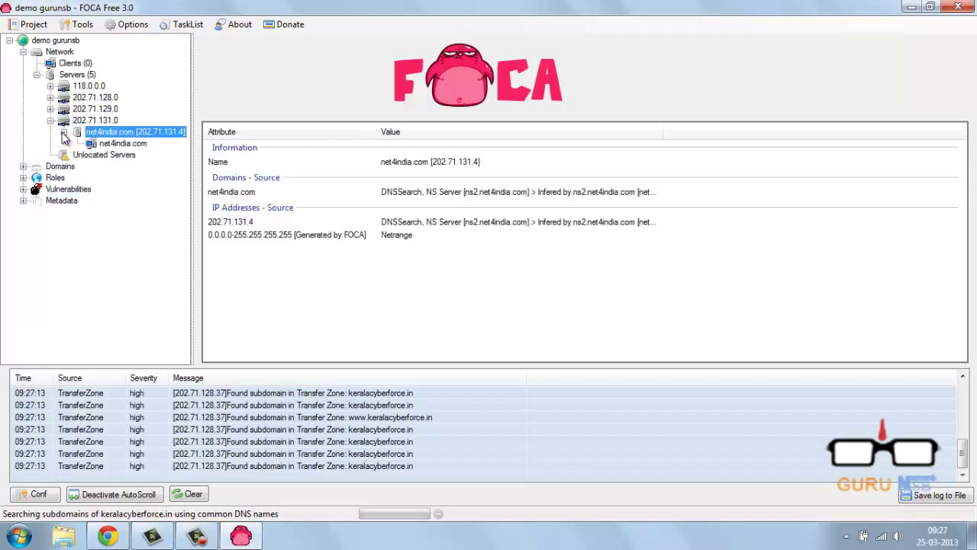
pyautogui.click(50, 120)
pyautogui.click(50, 120)
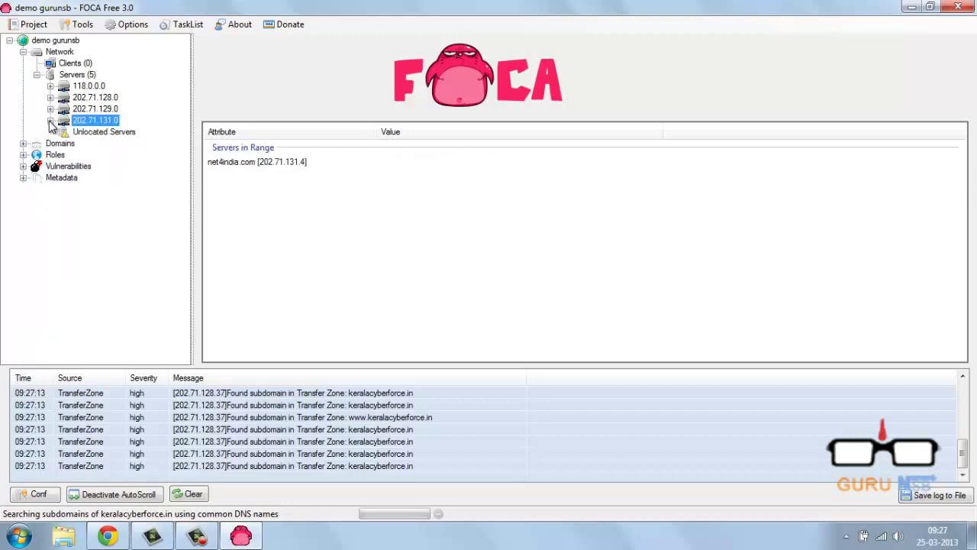
pyautogui.click(50, 121)
pyautogui.click(50, 120)
# Step: Select the keralacyberforce.in host in the 118.67.248.0 range and start its document file search with Google, Bing and Exalead
pyautogui.click(76, 75)
pyautogui.click(52, 86)
pyautogui.click(89, 85)
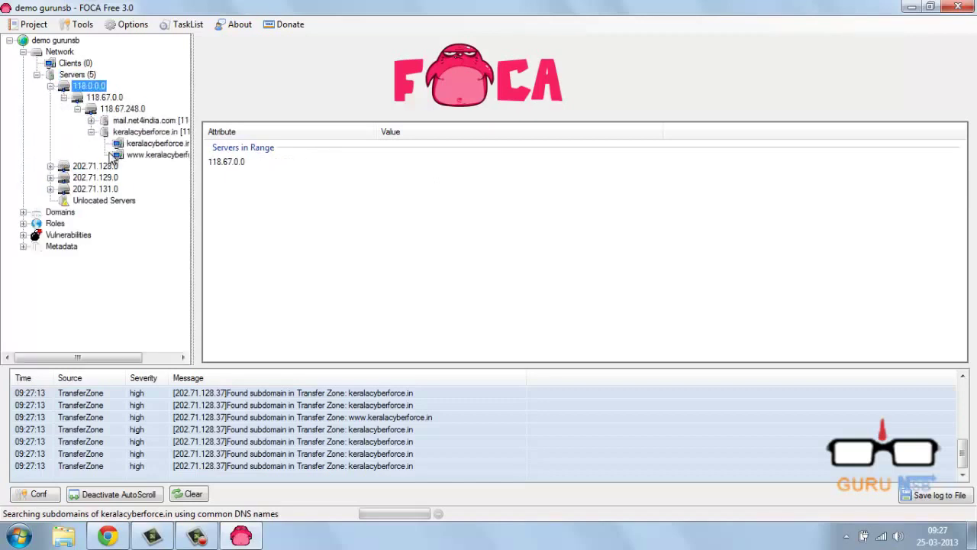
pyautogui.click(153, 143)
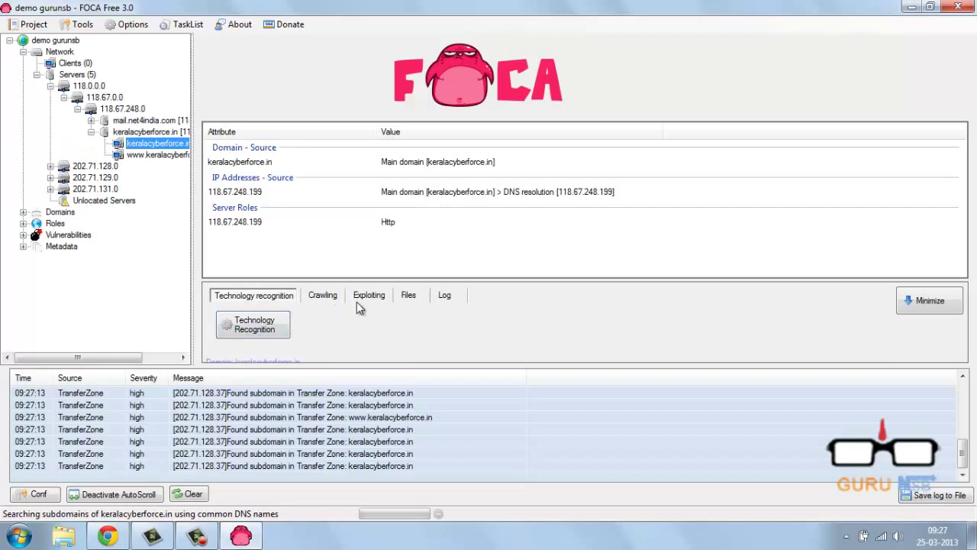
pyautogui.click(409, 296)
pyautogui.click(584, 344)
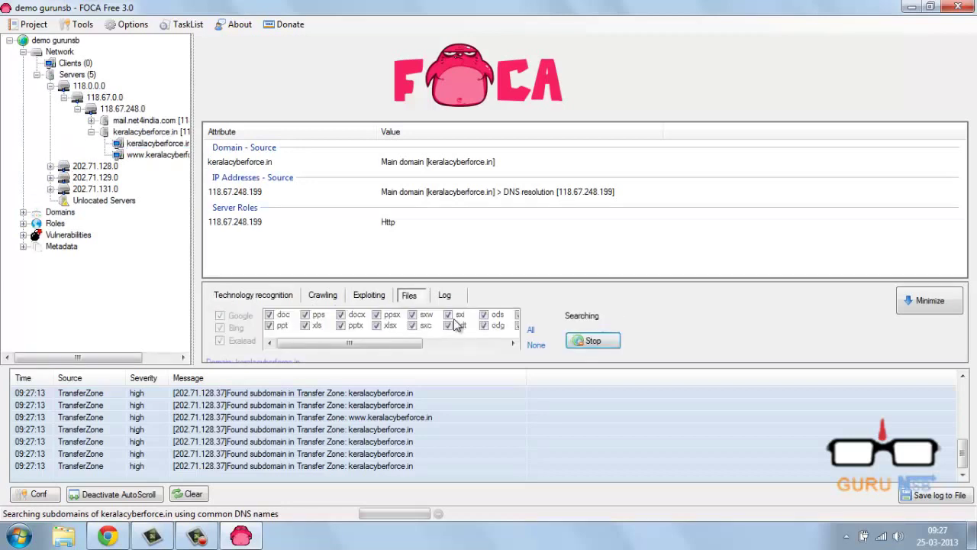
# Step: Run Technology Recognition on keralacyberforce.in and check the host's log of started tasks
pyautogui.click(445, 296)
pyautogui.click(322, 295)
pyautogui.click(253, 294)
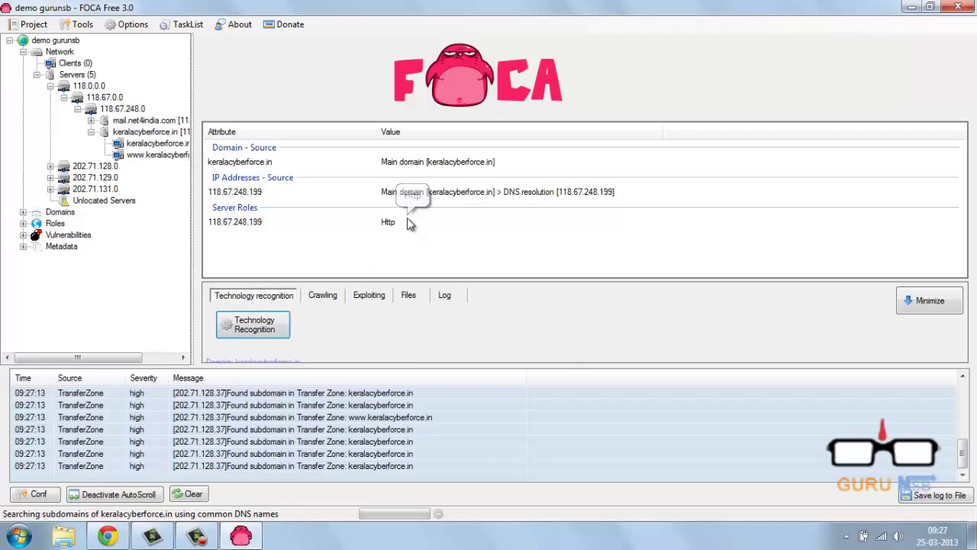
pyautogui.click(451, 296)
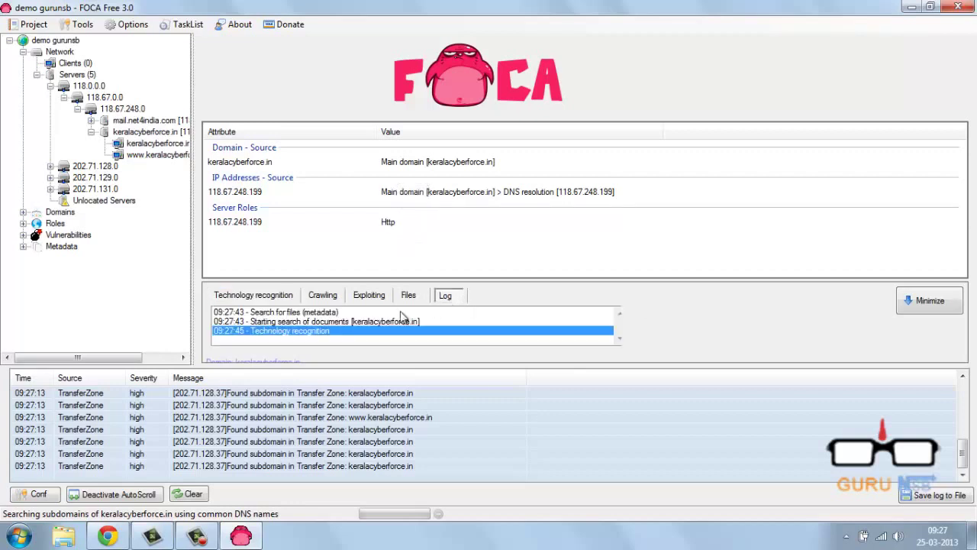
pyautogui.click(279, 296)
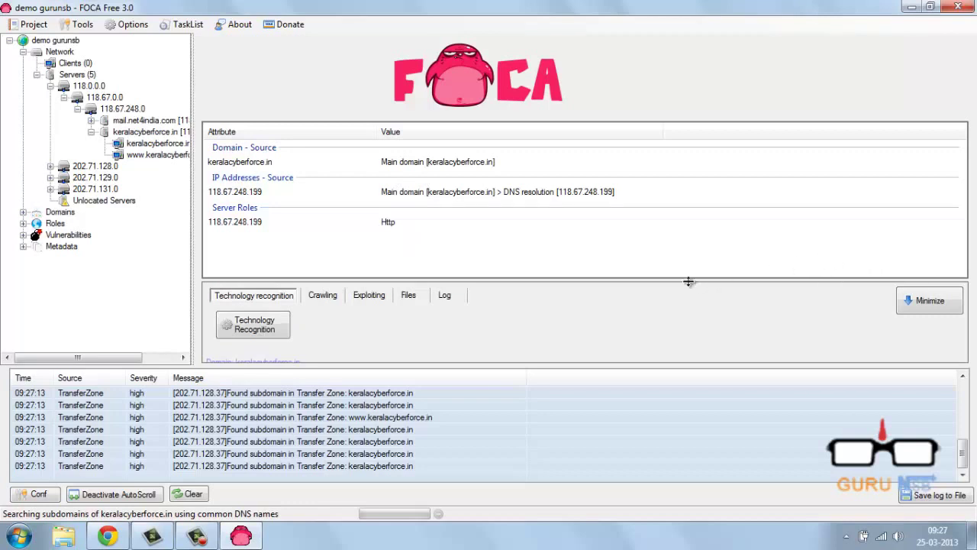
pyautogui.moveTo(403, 280); pyautogui.dragTo(403, 253)
# Step: Open the program options and review the Metadata, DNS Search, Network, Fingerprinting and Technology settings
pyautogui.click(133, 25)
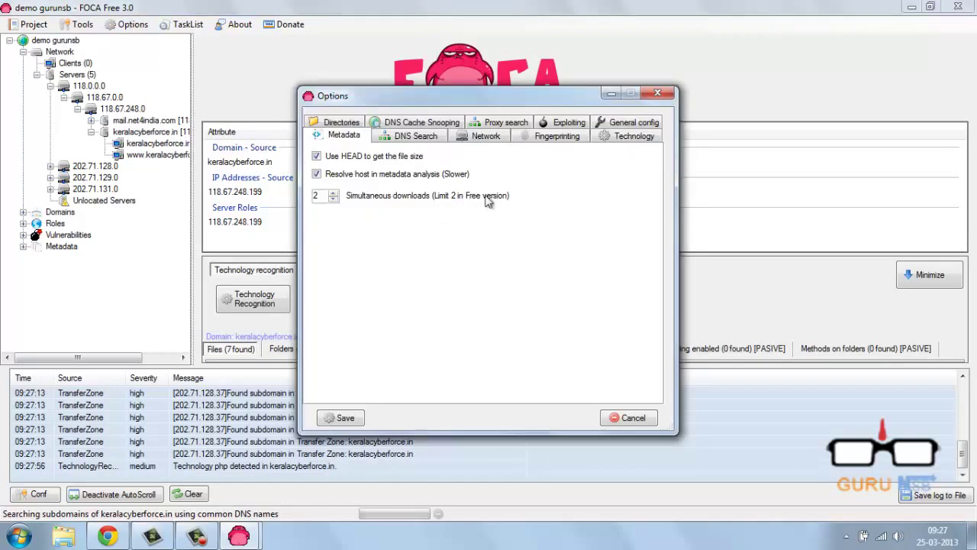
pyautogui.click(419, 137)
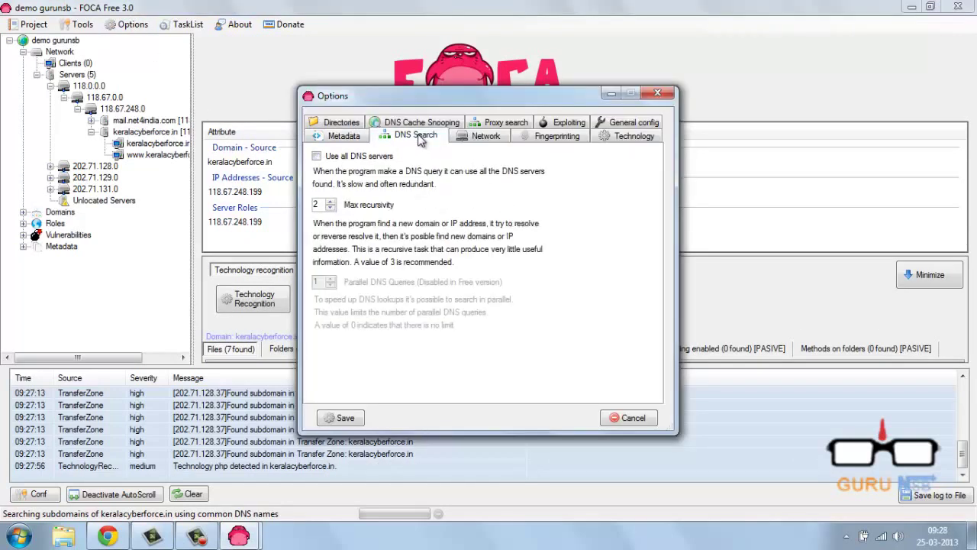
pyautogui.click(472, 141)
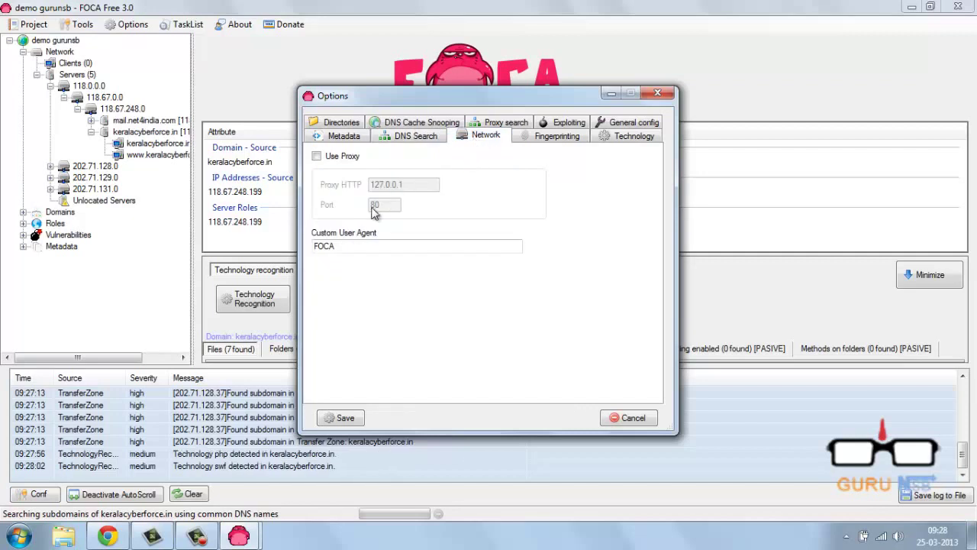
pyautogui.click(536, 138)
pyautogui.click(615, 138)
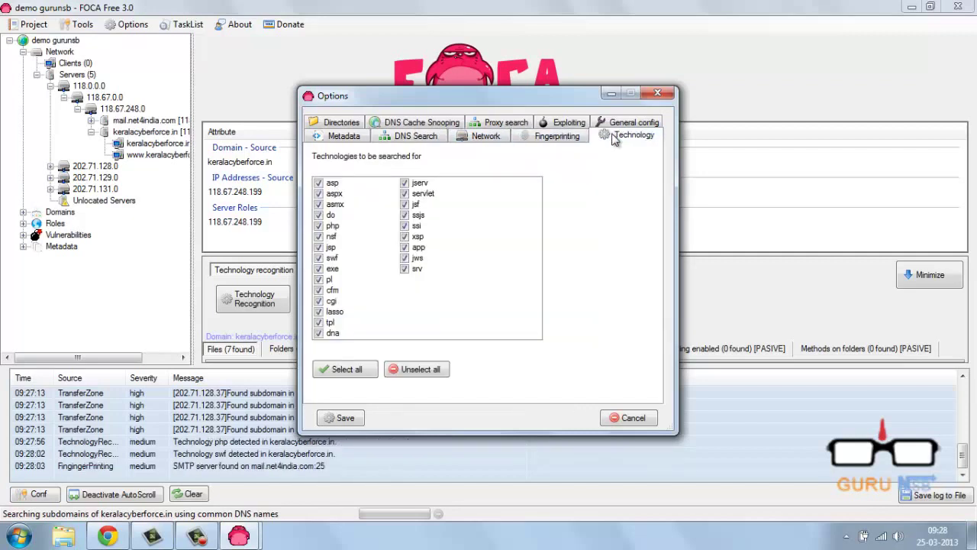
# Step: Review the General config, Exploiting, Proxy search, DNS Cache Snooping and Directories options, and close them without saving
pyautogui.click(620, 124)
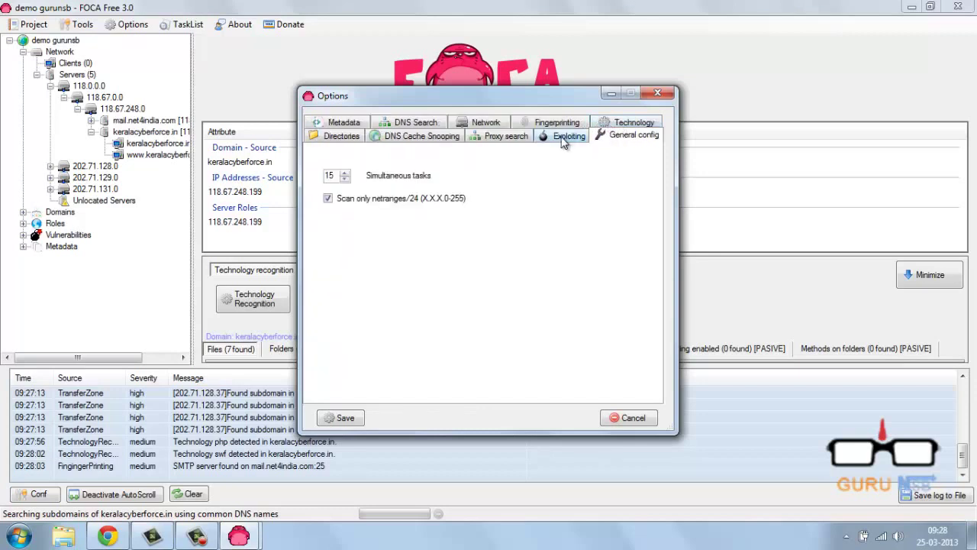
pyautogui.click(565, 136)
pyautogui.click(528, 144)
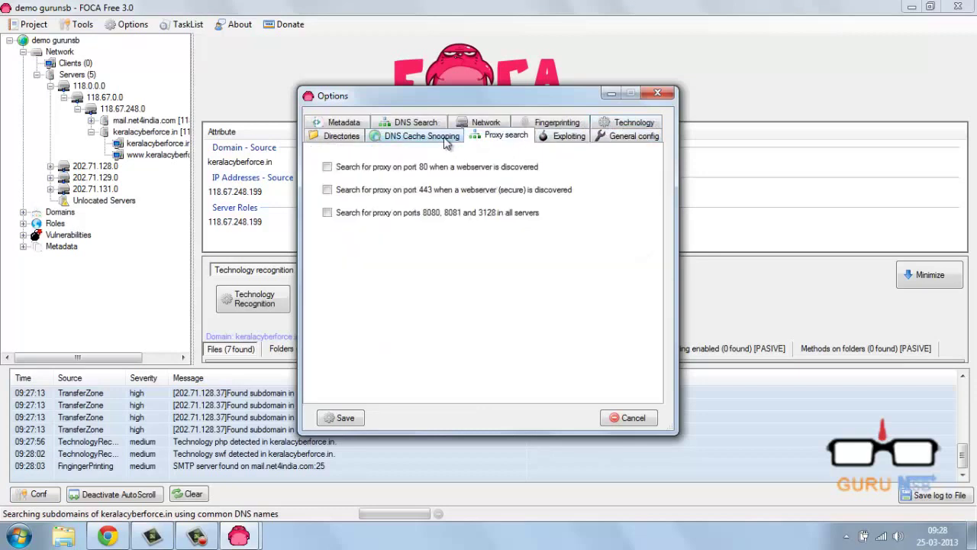
pyautogui.click(448, 143)
pyautogui.click(341, 138)
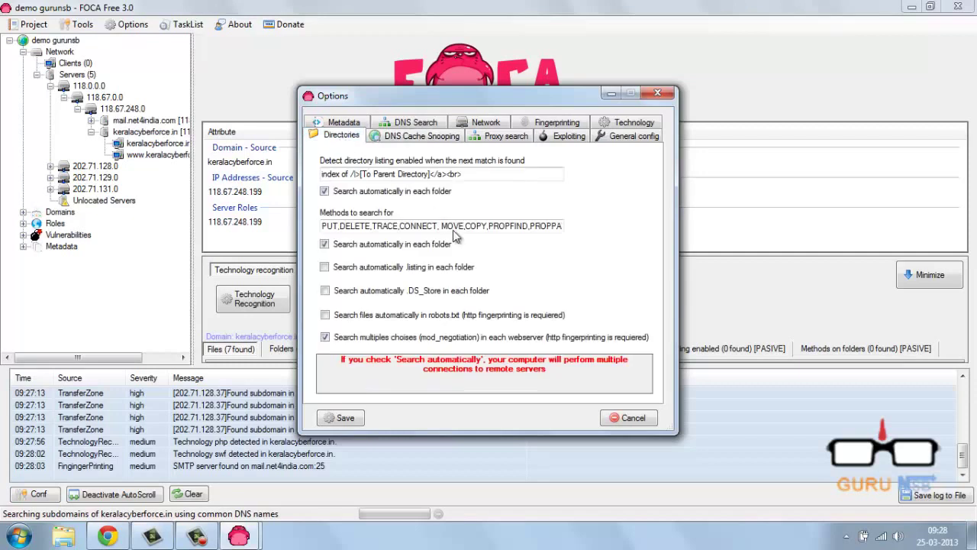
pyautogui.click(630, 419)
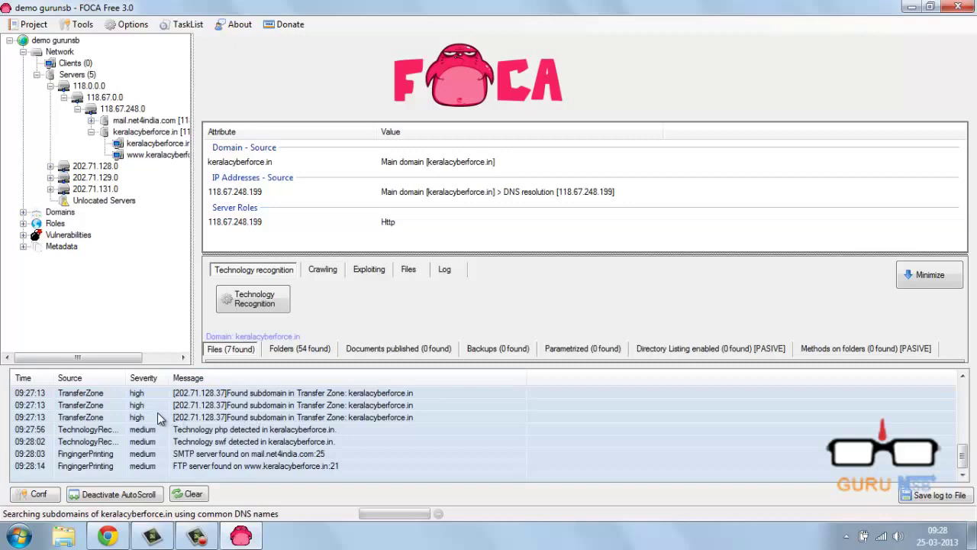
# Step: Check the transfer zone log entries and examine the servers listed under the ZoneTransfer and DNS Active Cache vulnerabilities
pyautogui.click(332, 406)
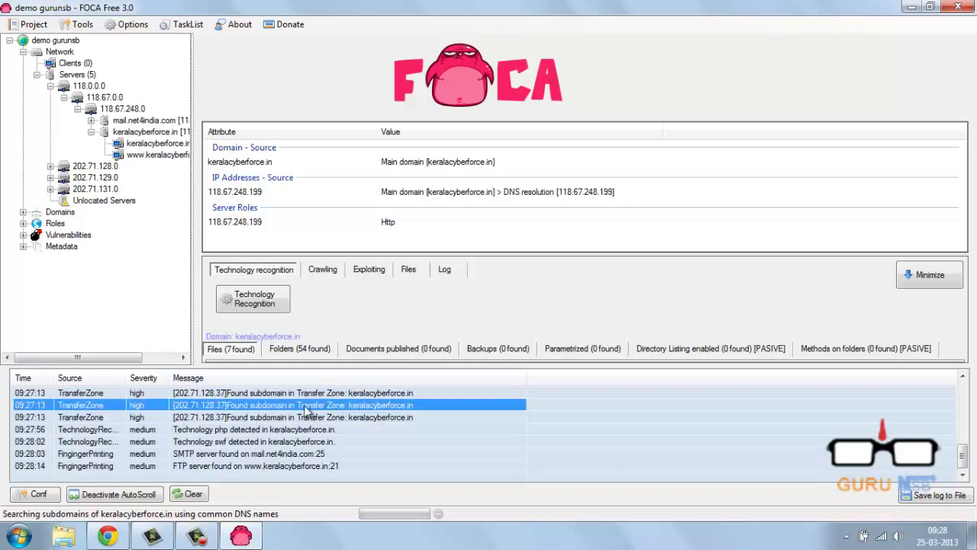
pyautogui.click(23, 235)
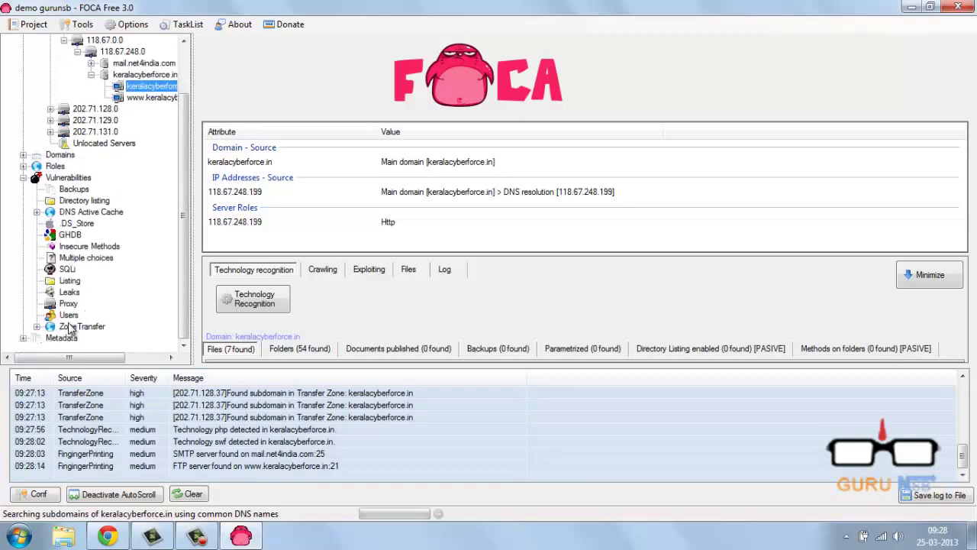
pyautogui.click(67, 327)
pyautogui.click(37, 327)
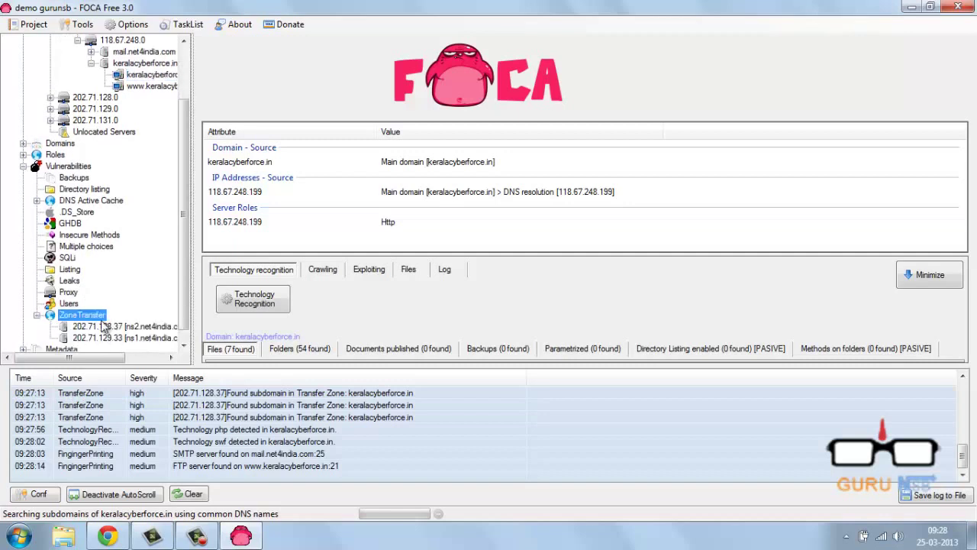
pyautogui.click(86, 201)
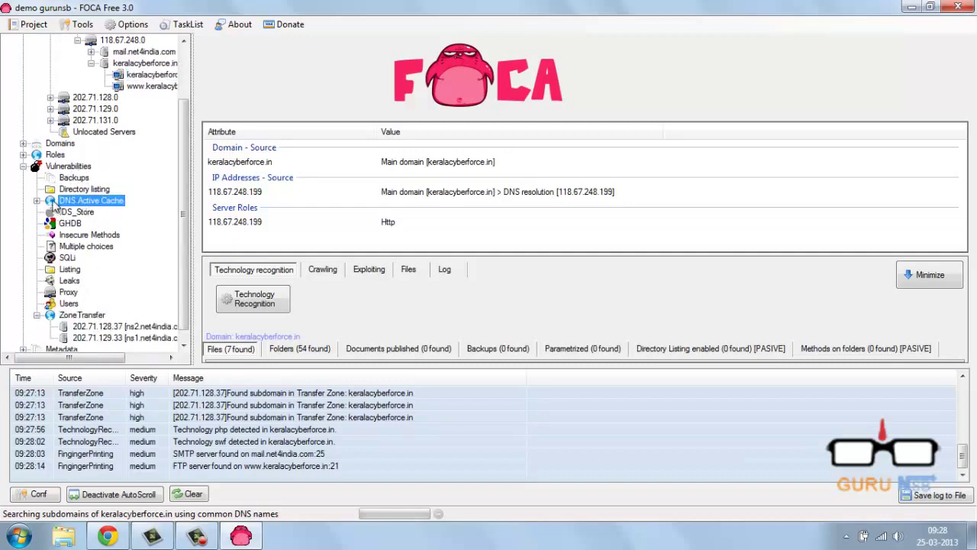
pyautogui.click(36, 200)
pyautogui.scroll(2, 110, 219)
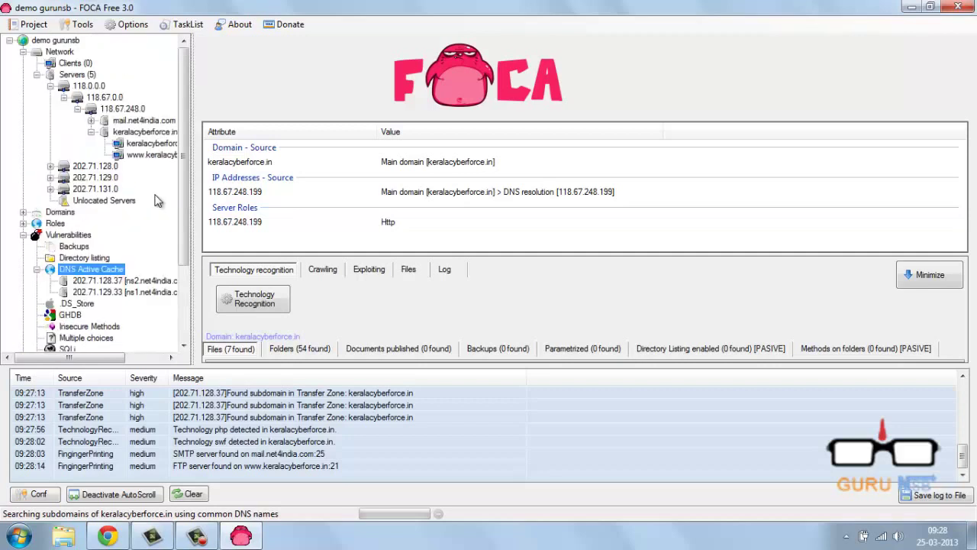
# Step: Create and save a new project named demo2 for the domain website niso.org
pyautogui.click(22, 26)
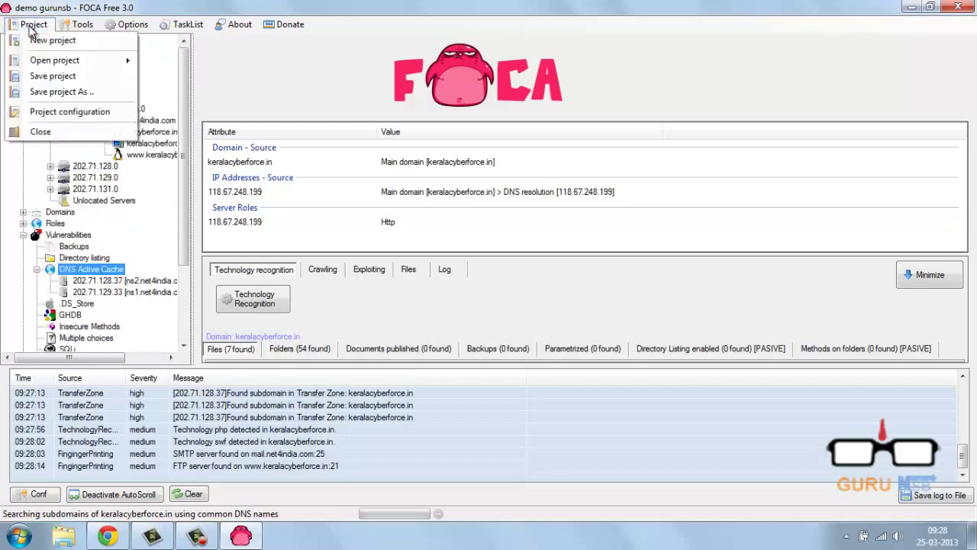
pyautogui.click(40, 37)
pyautogui.click(672, 121)
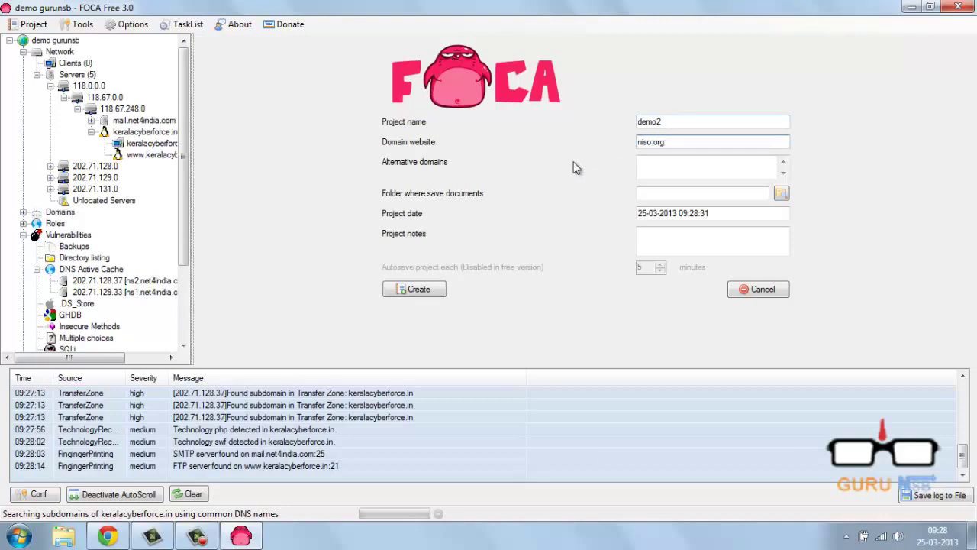
pyautogui.click(422, 289)
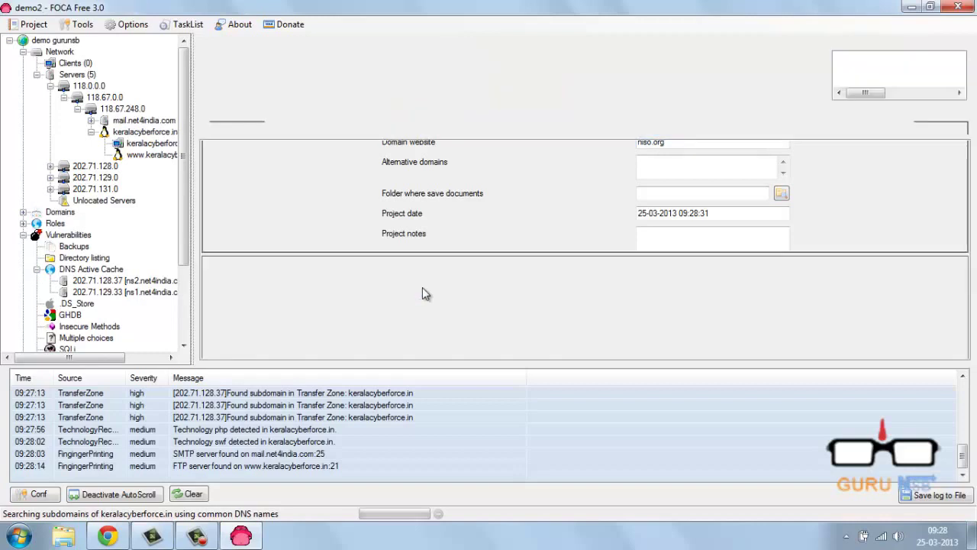
pyautogui.click(376, 335)
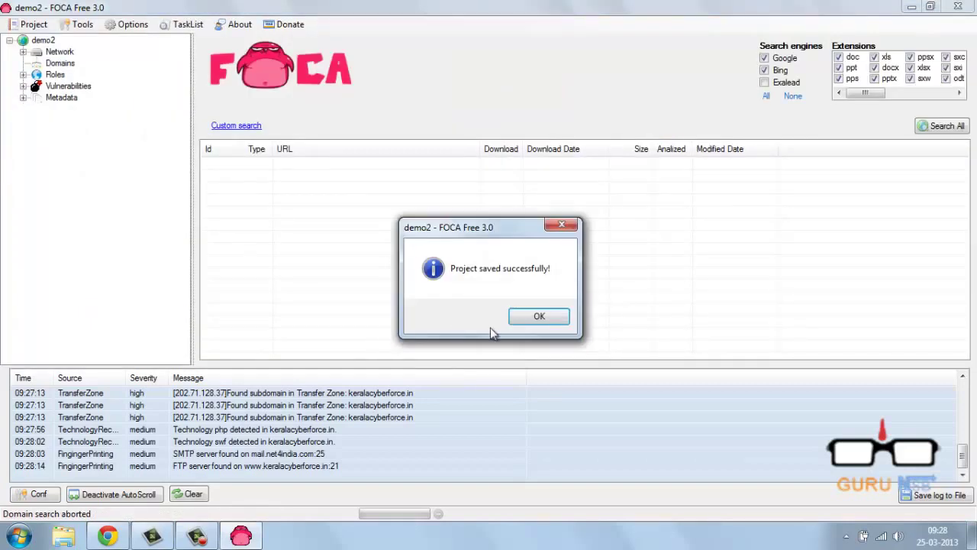
pyautogui.click(545, 322)
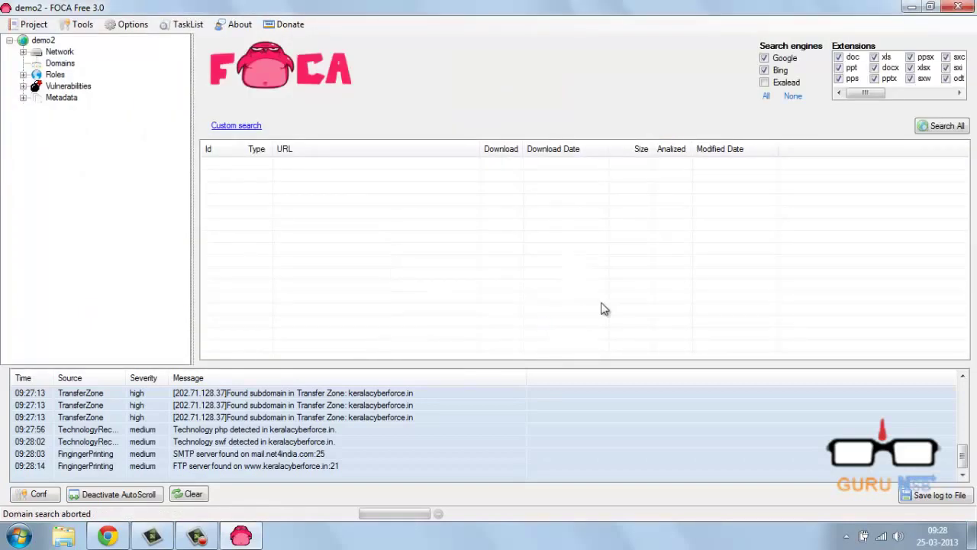
# Step: Start the niso.org document search for all the checked extensions with Google and Bing, and look through the listed files
pyautogui.click(937, 128)
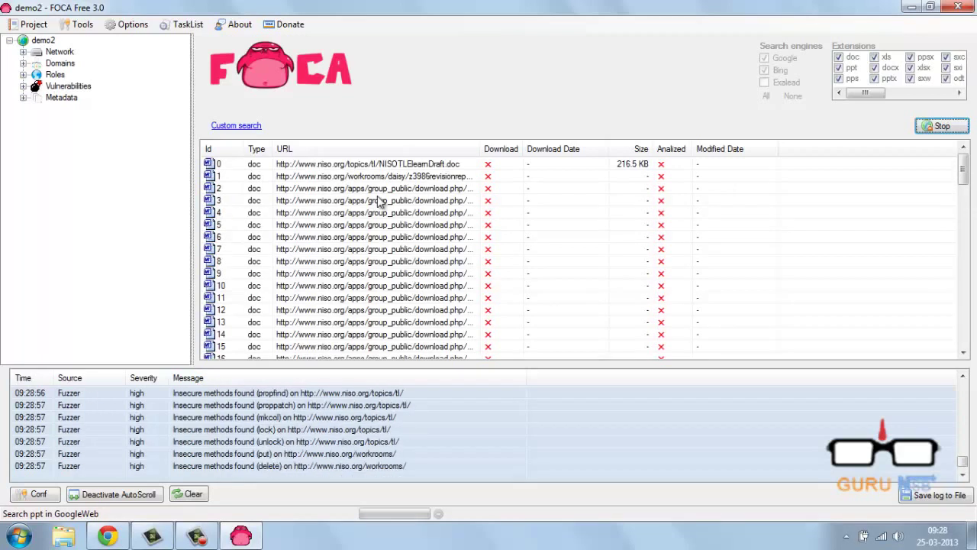
pyautogui.scroll(-12, 397, 225)
pyautogui.scroll(-18, 397, 225)
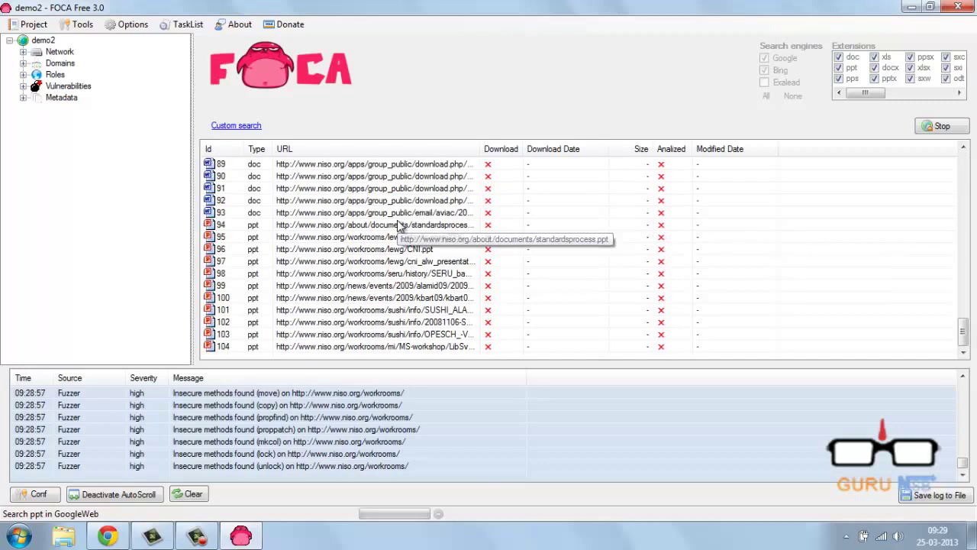
# Step: Review the download and metadata actions available for a doc file in the results, and dismiss them without choosing any
pyautogui.click(384, 190)
pyautogui.rightClick(383, 196)
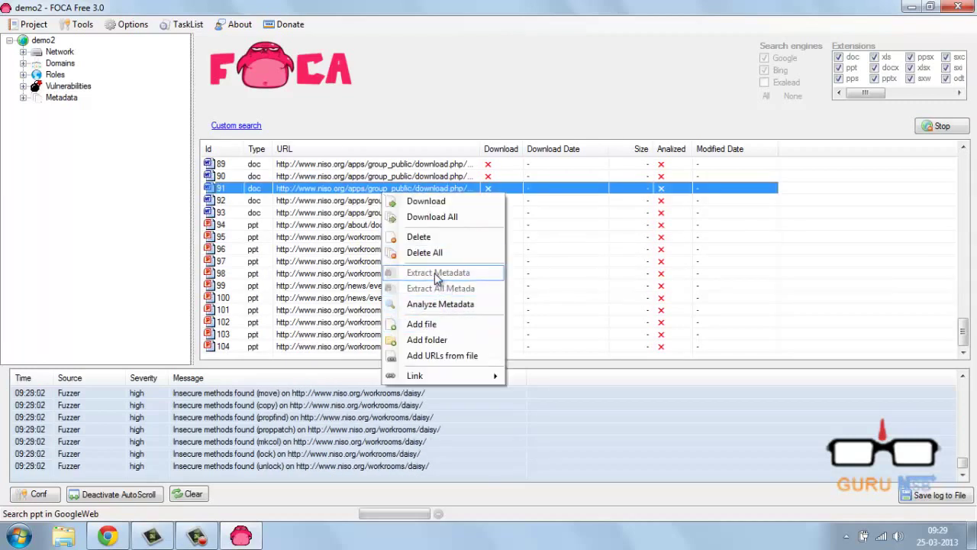
pyautogui.click(602, 299)
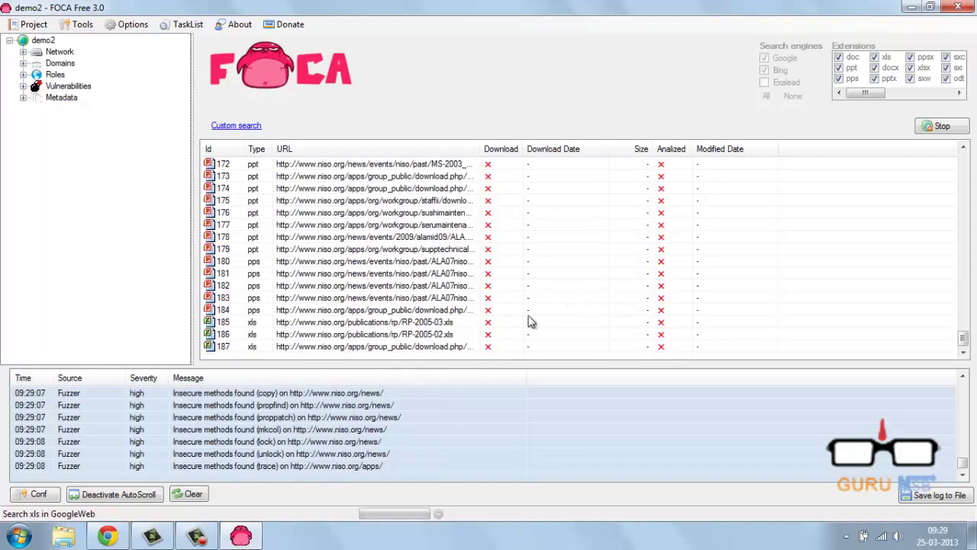
# Step: Look back through the document results and examine the Fuzzer log entries about insecure methods on niso.org
pyautogui.scroll(3, 82, 414)
pyautogui.click(77, 406)
pyautogui.scroll(3, 77, 420)
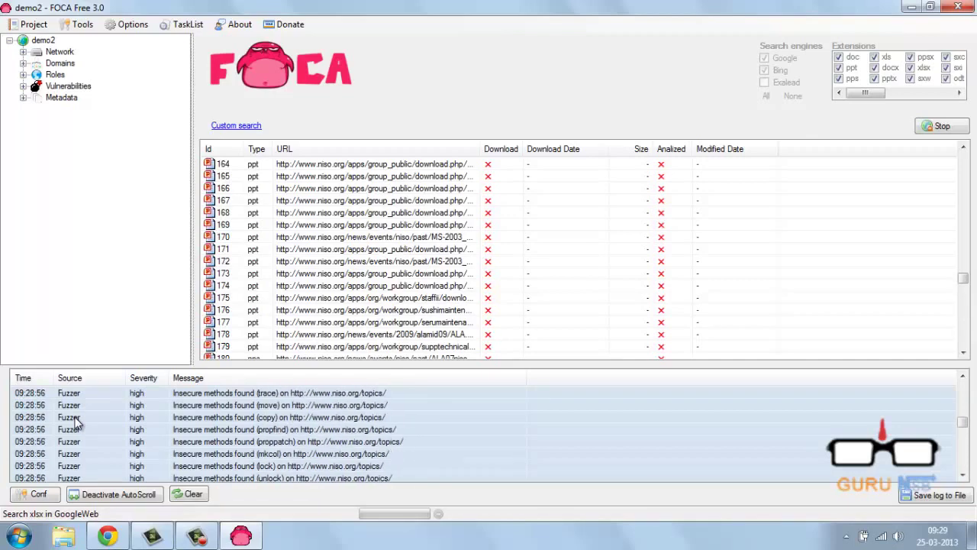
pyautogui.scroll(10, 145, 419)
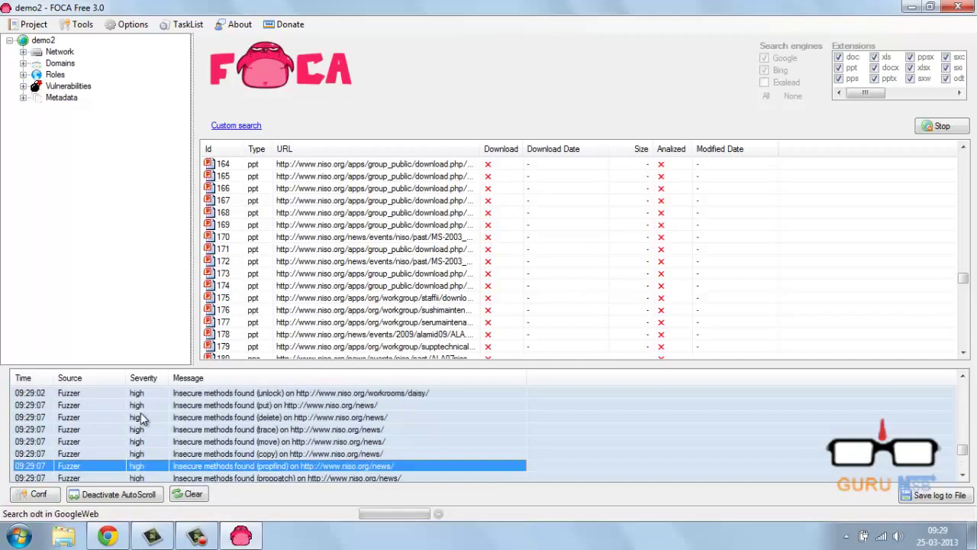